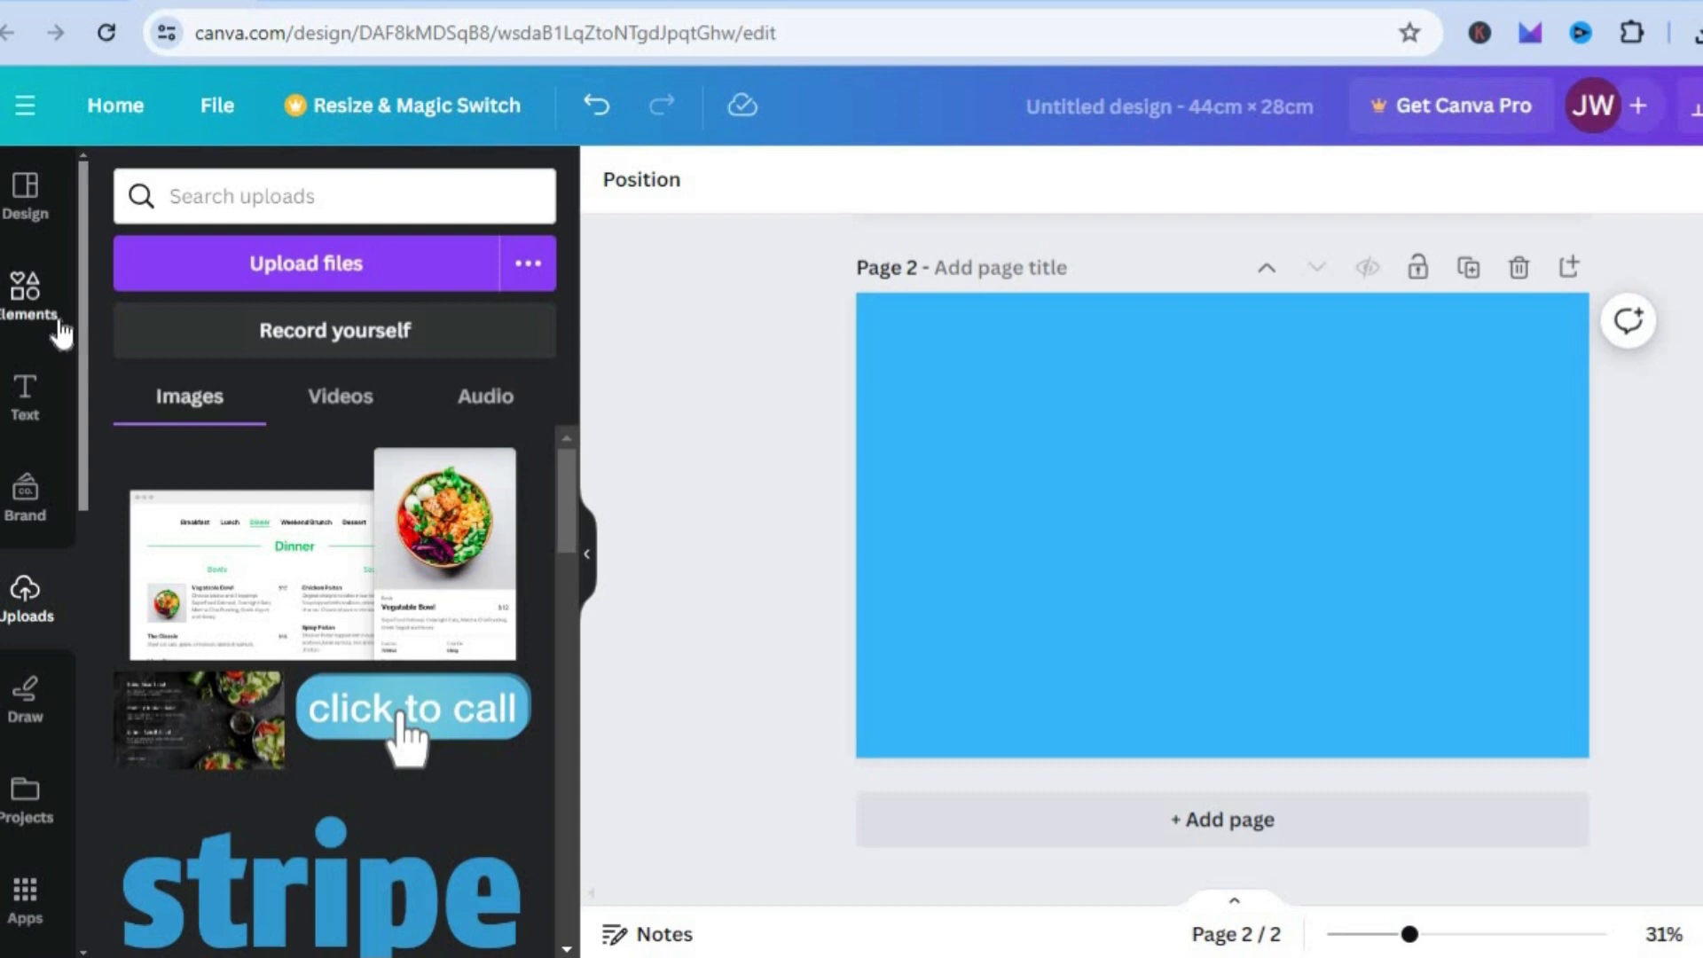
Step: Open Elements and expand the full Shapes library of lines and basic shapes
left_click(49, 309)
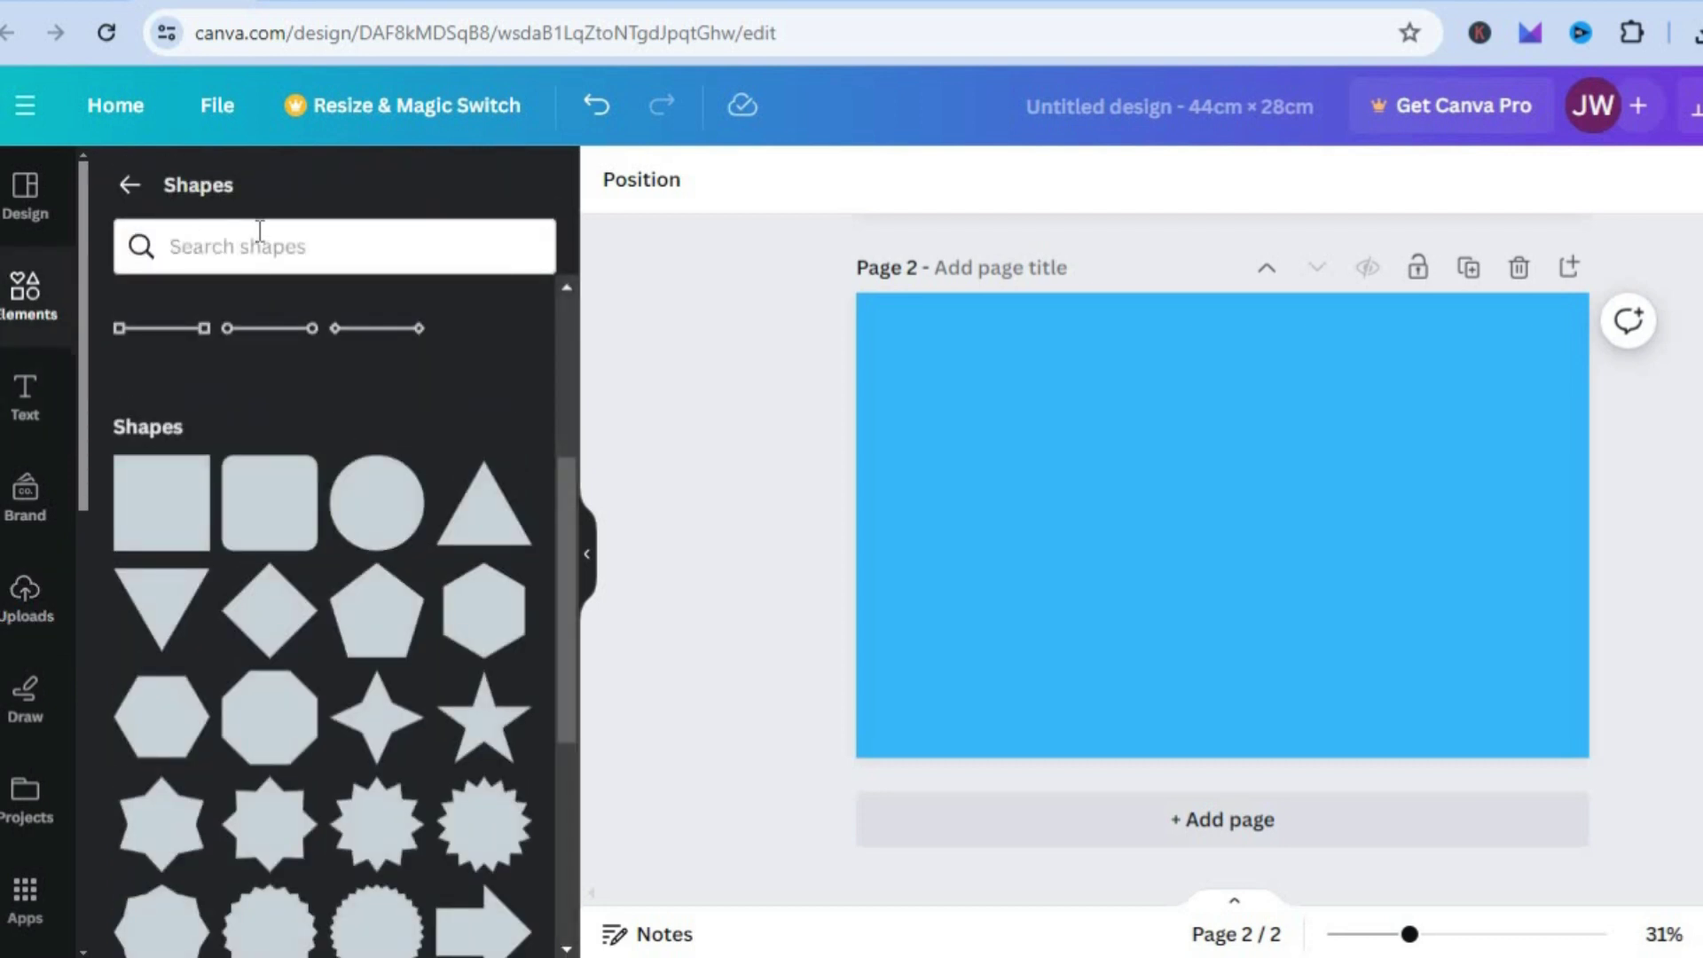
left_click(130, 186)
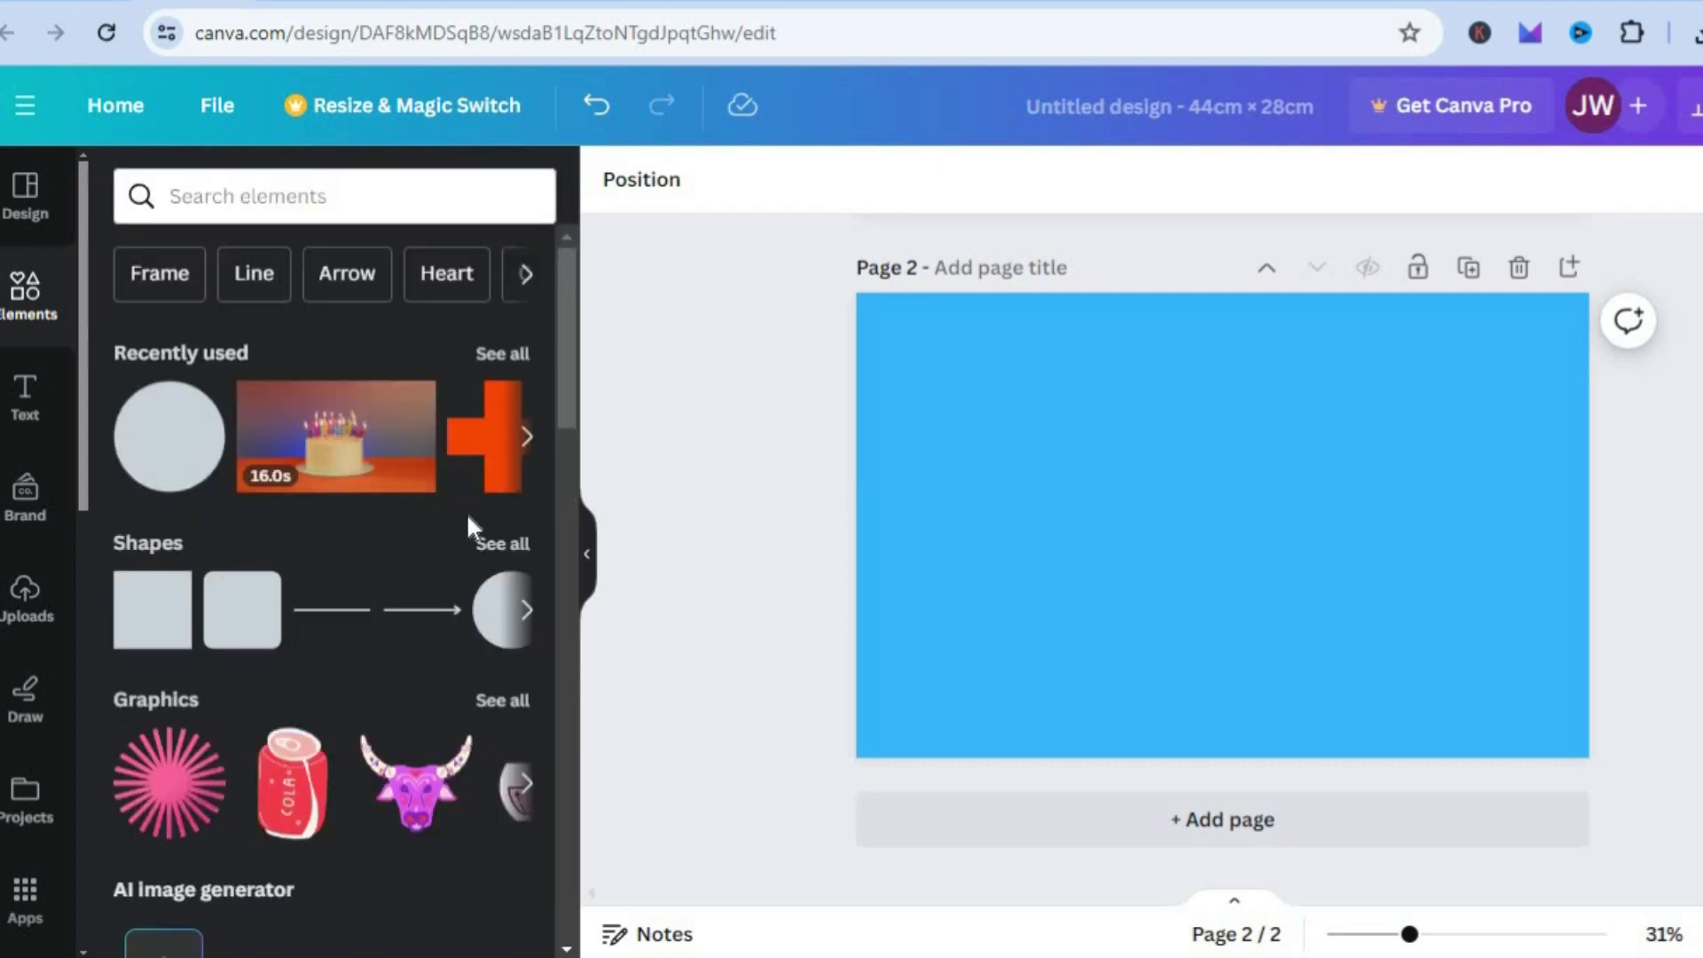
left_click(503, 550)
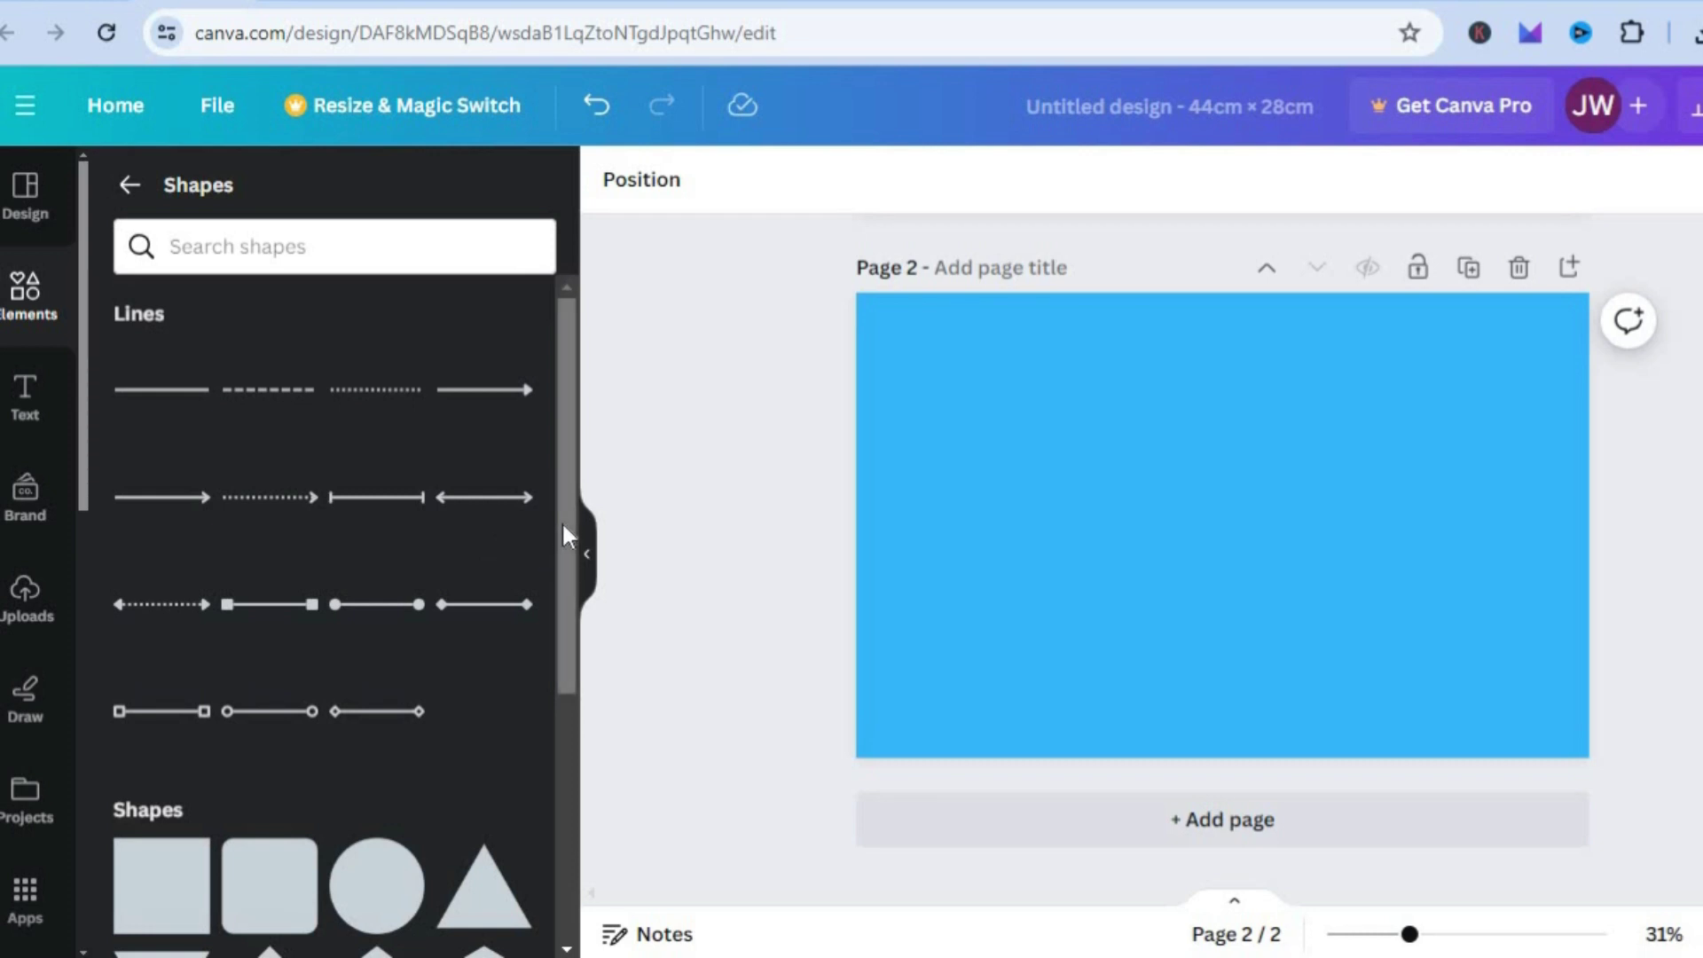
scroll(562, 577, "down", 4)
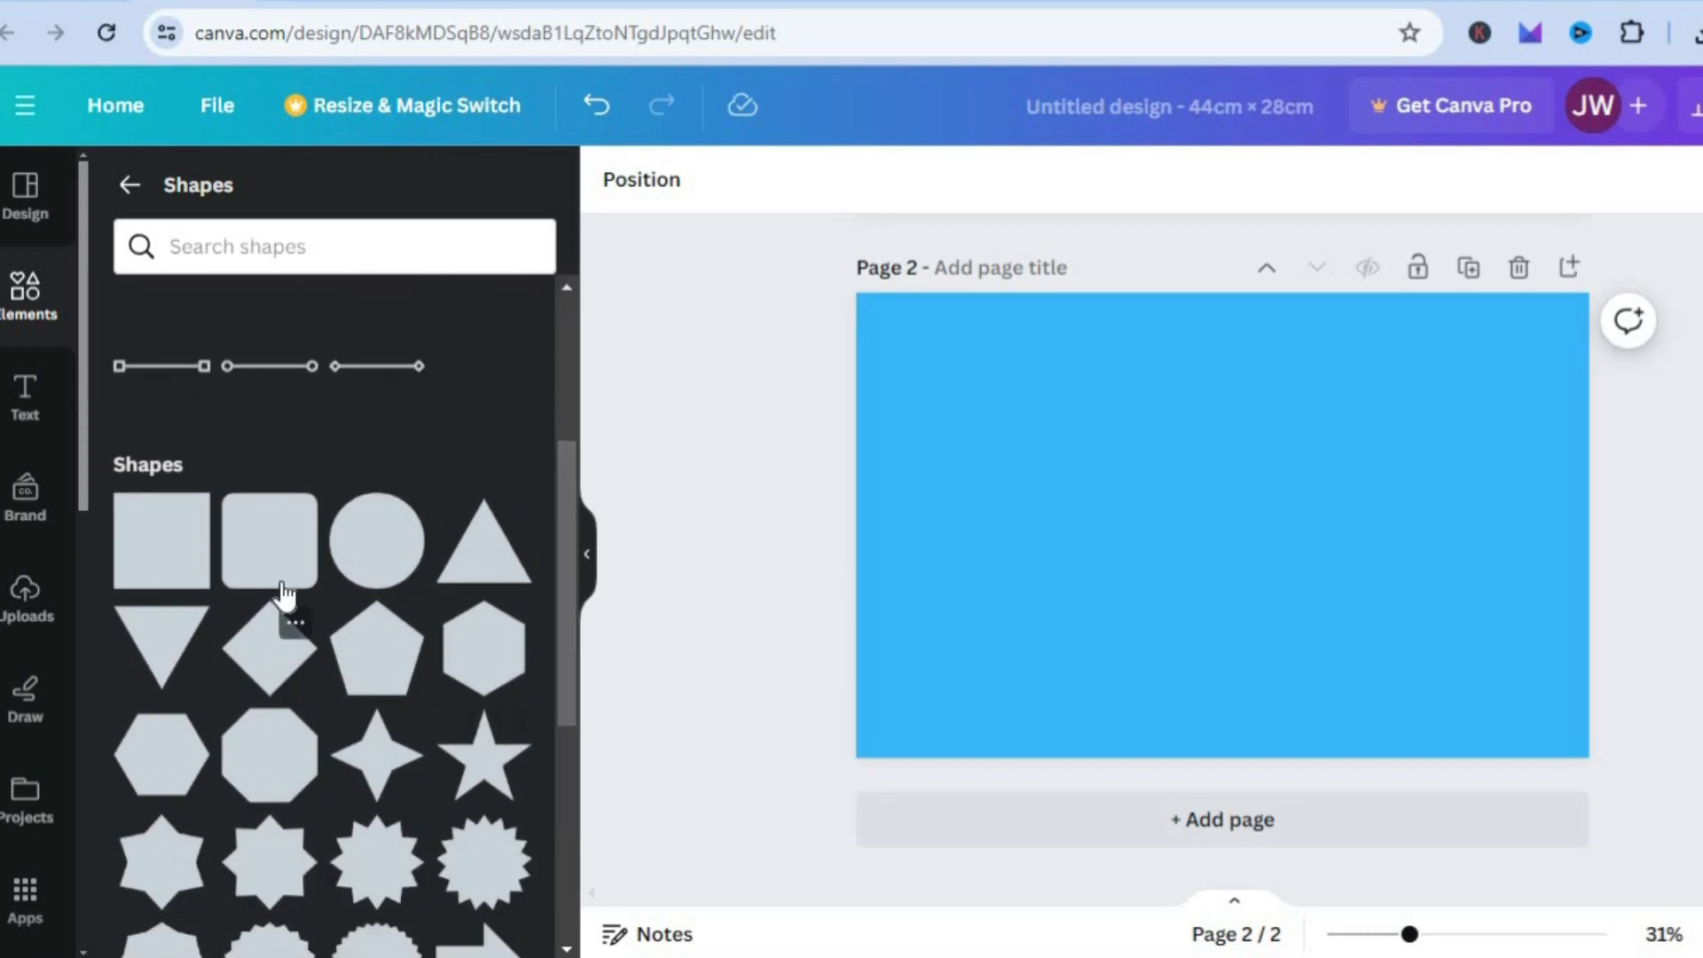
Step: Add an octagon to the page and give it a thick solid border
left_click(270, 781)
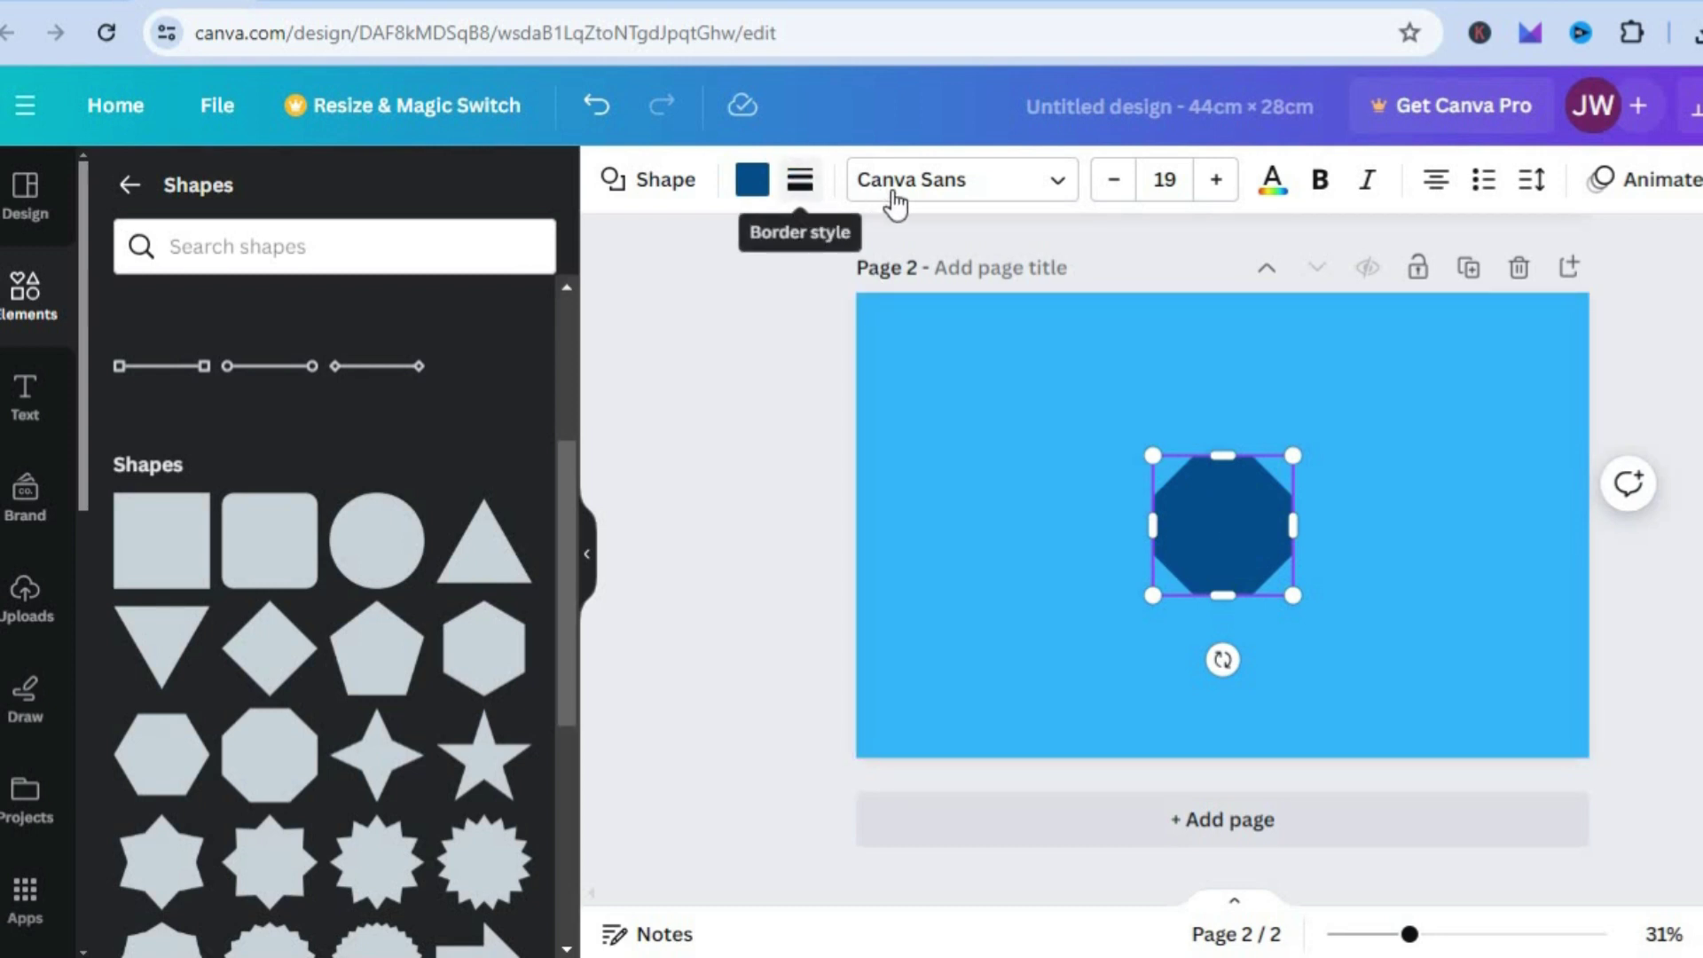
left_click(798, 188)
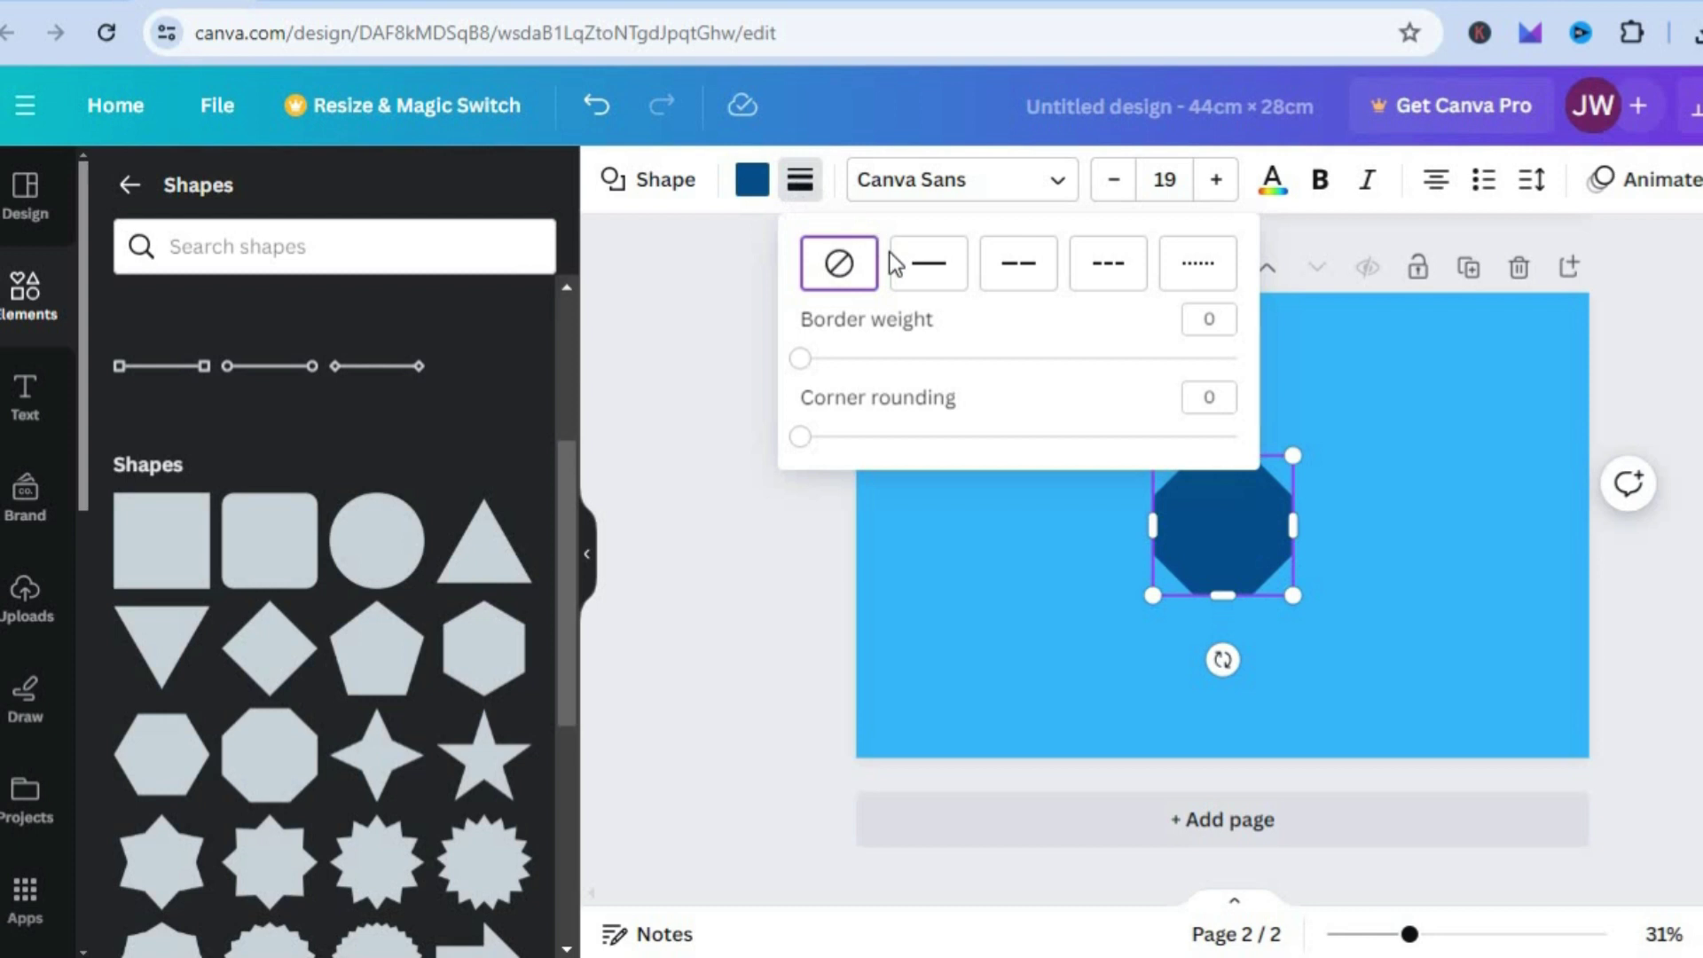
left_click(929, 286)
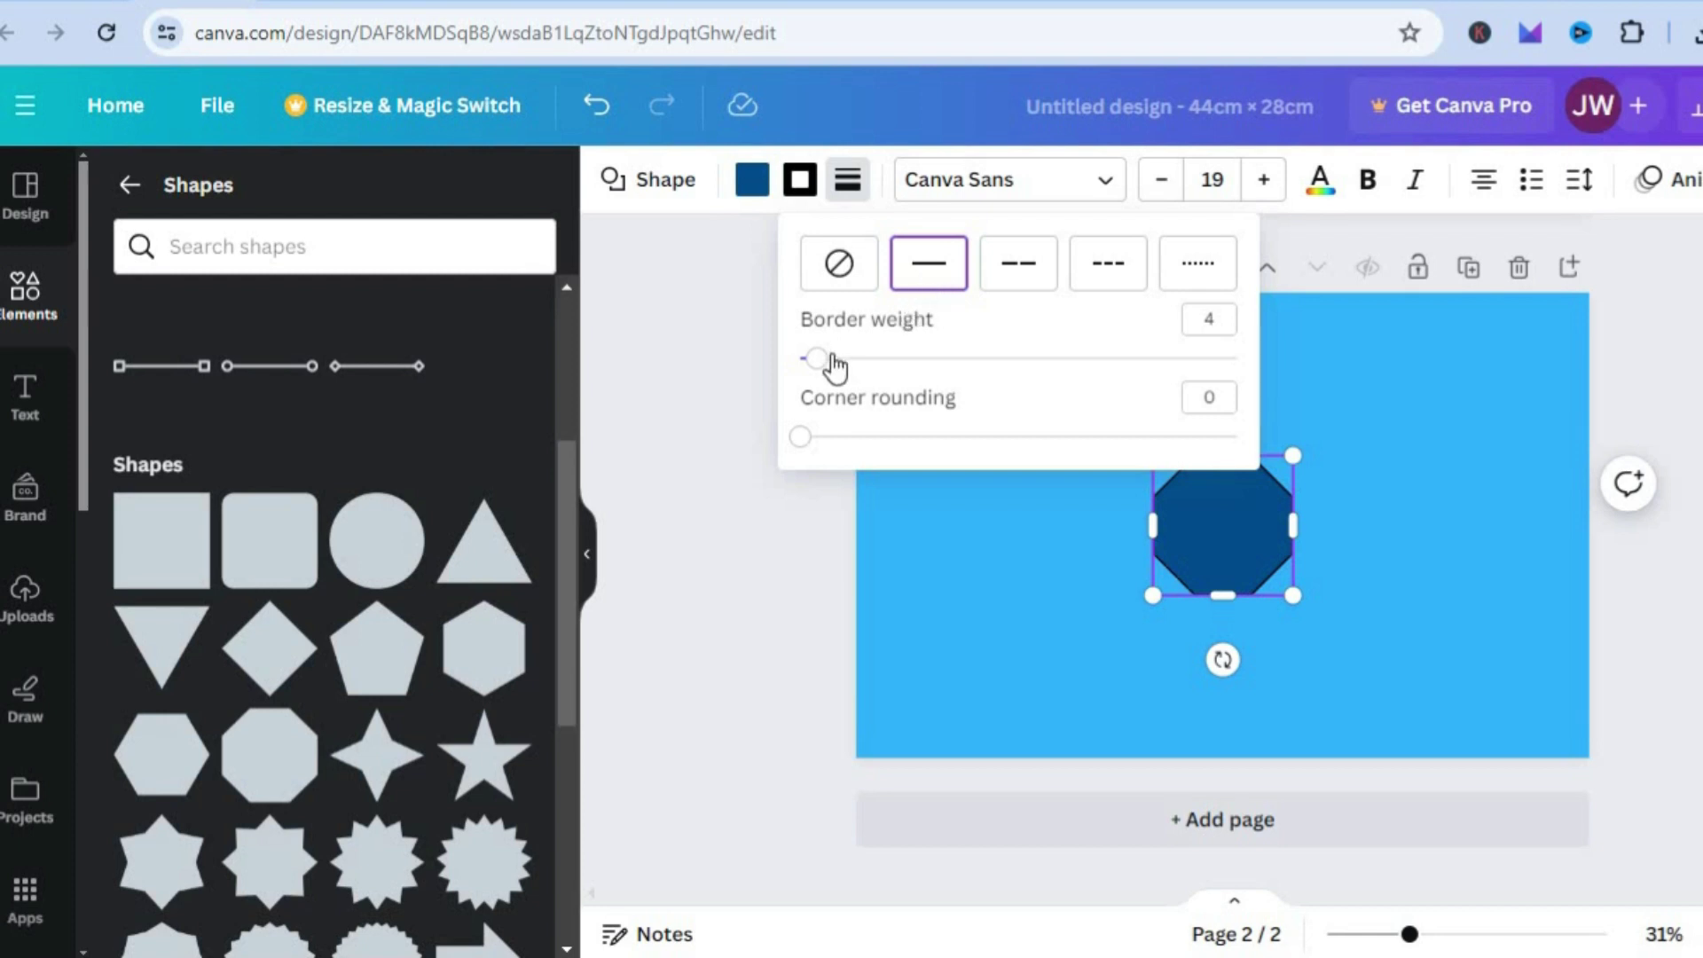
left_click_drag(825, 363, 897, 373)
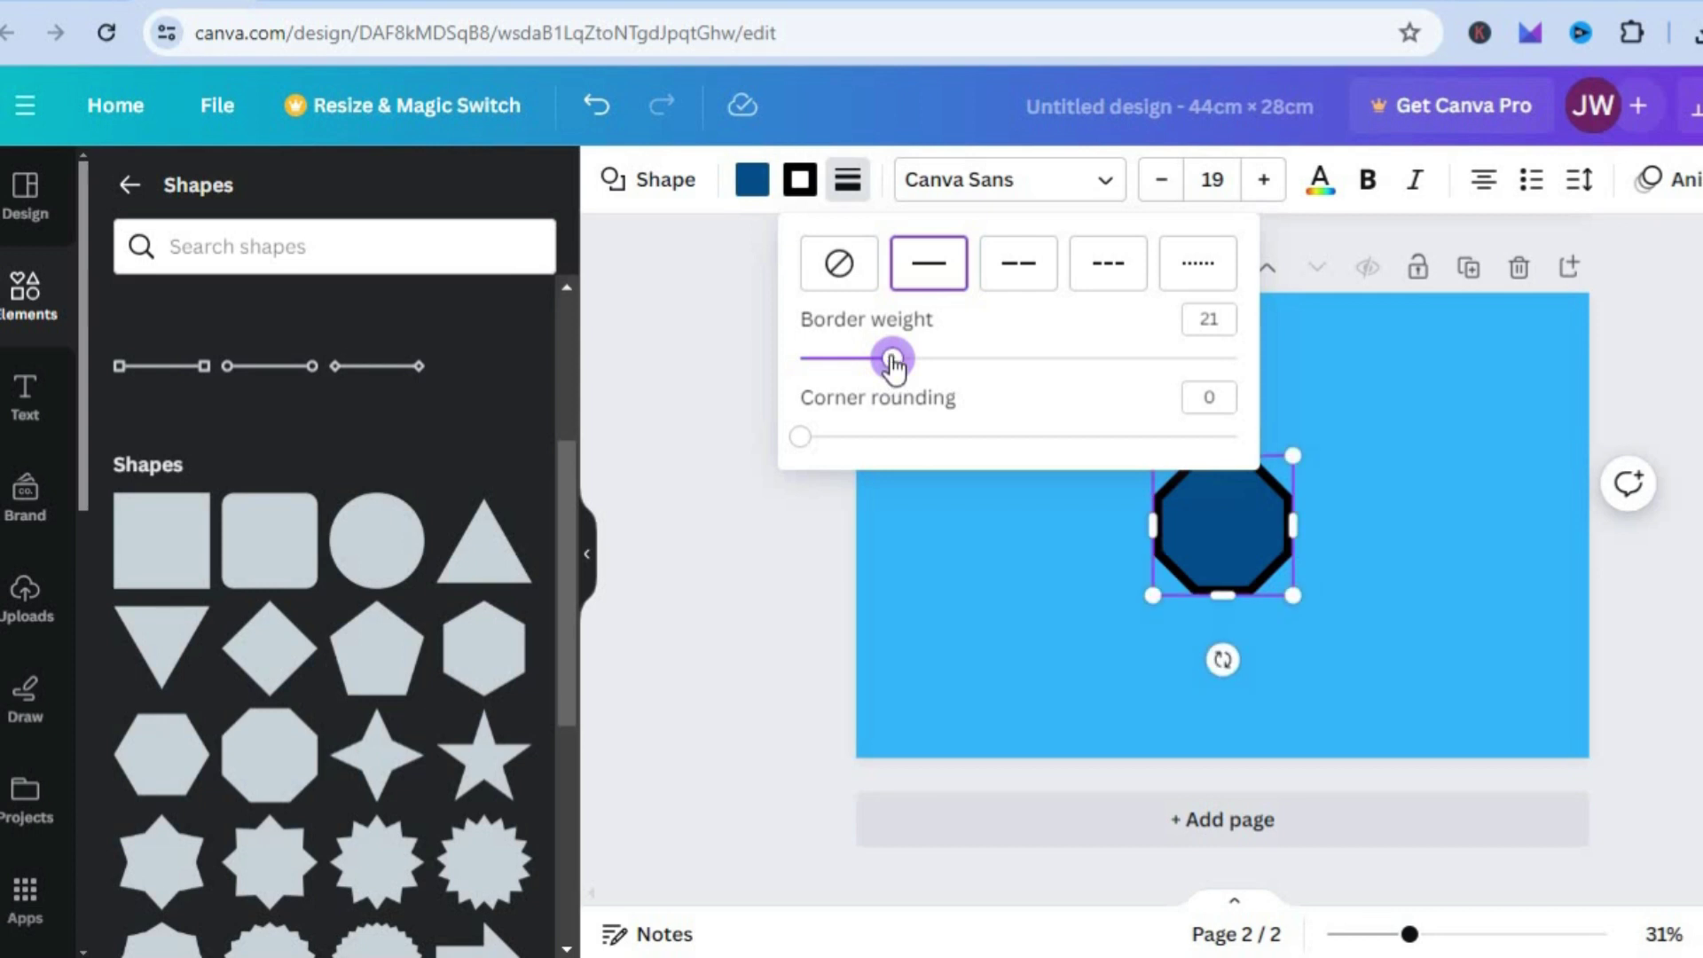
Step: Make the octagon's border yellow and move it to the top-right of the page
left_click(799, 181)
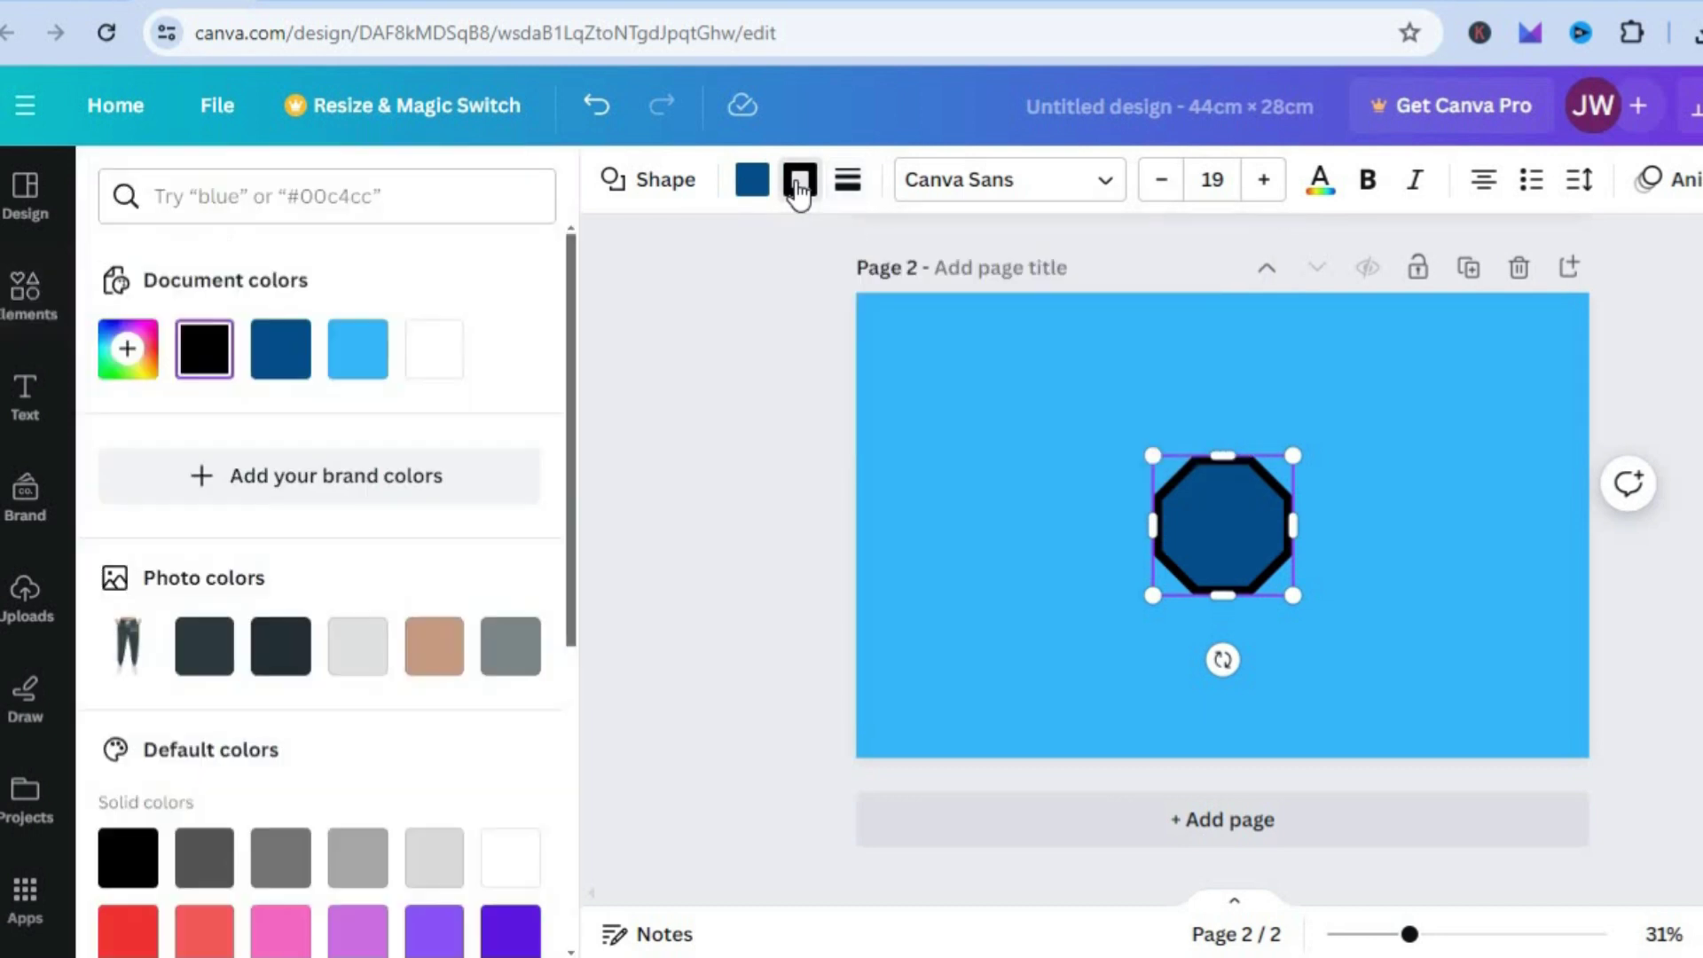
left_click_drag(573, 460, 567, 712)
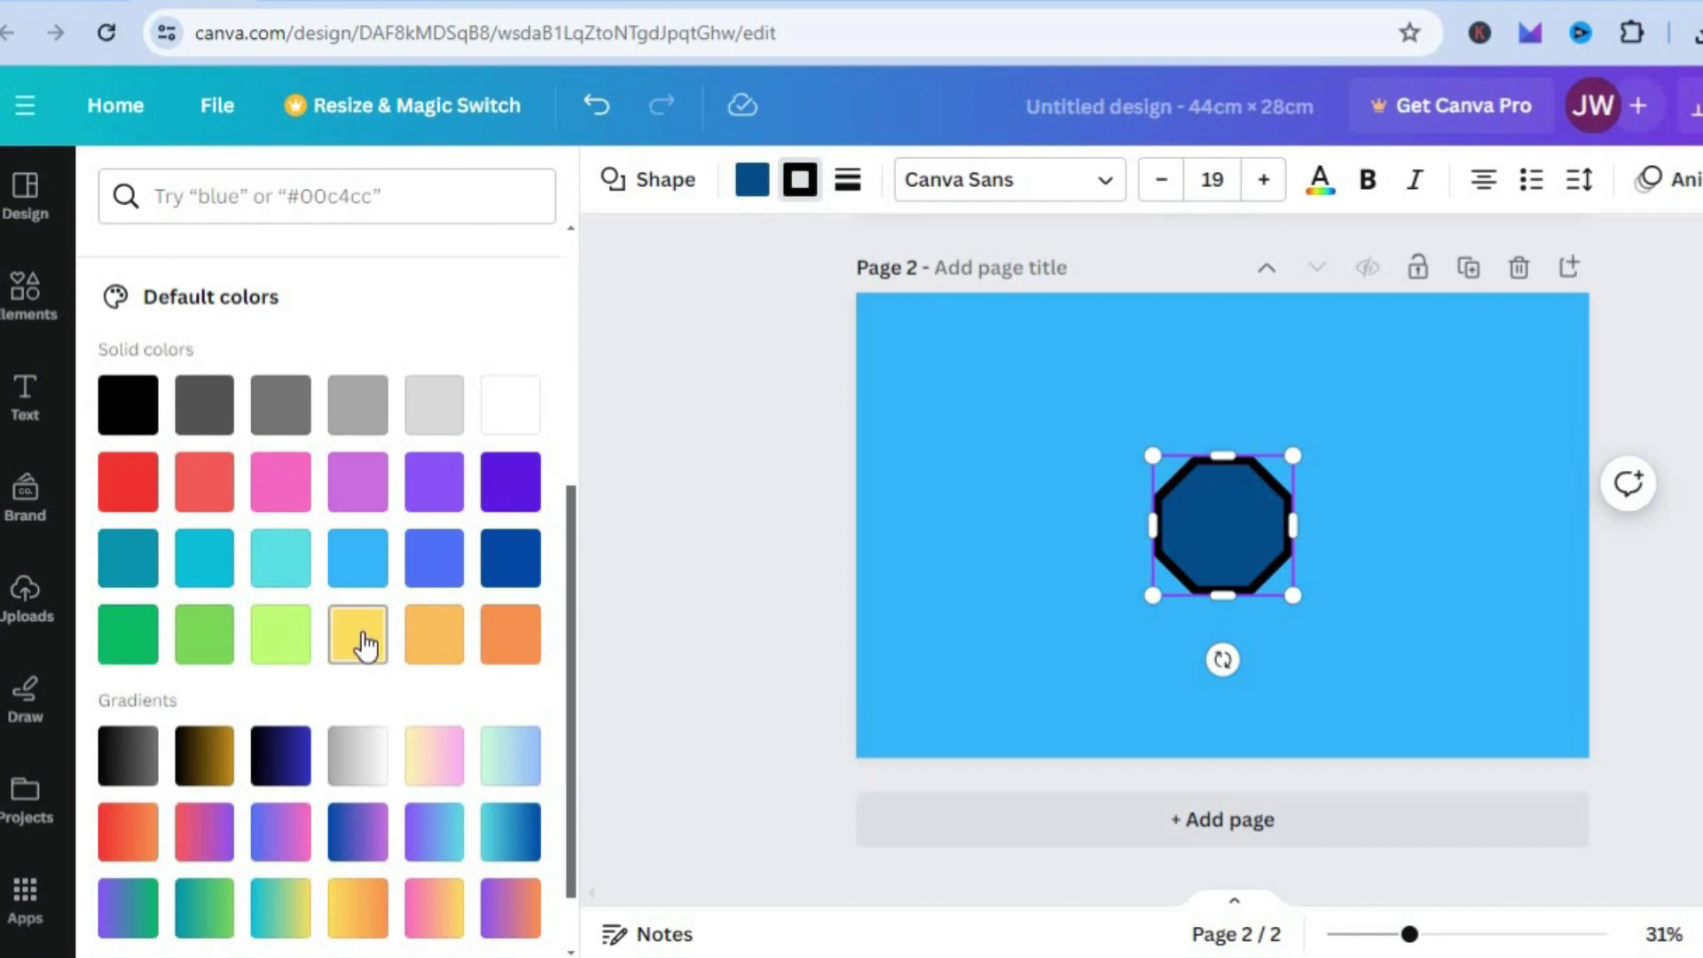
left_click(364, 640)
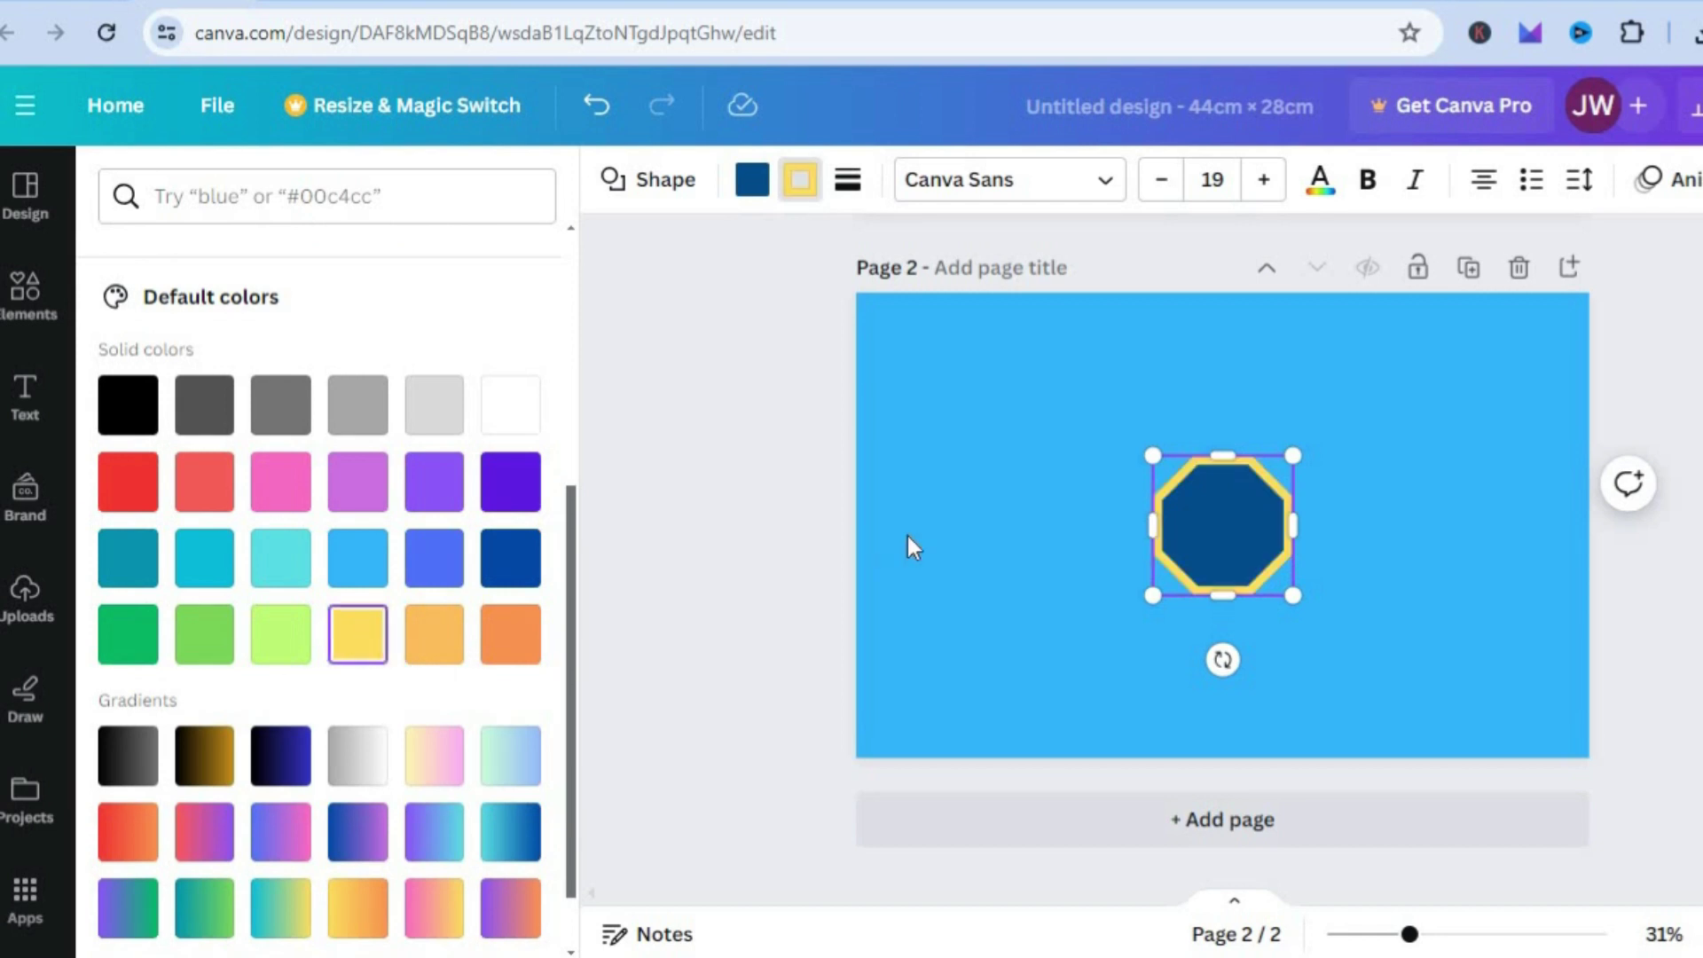
left_click(985, 537)
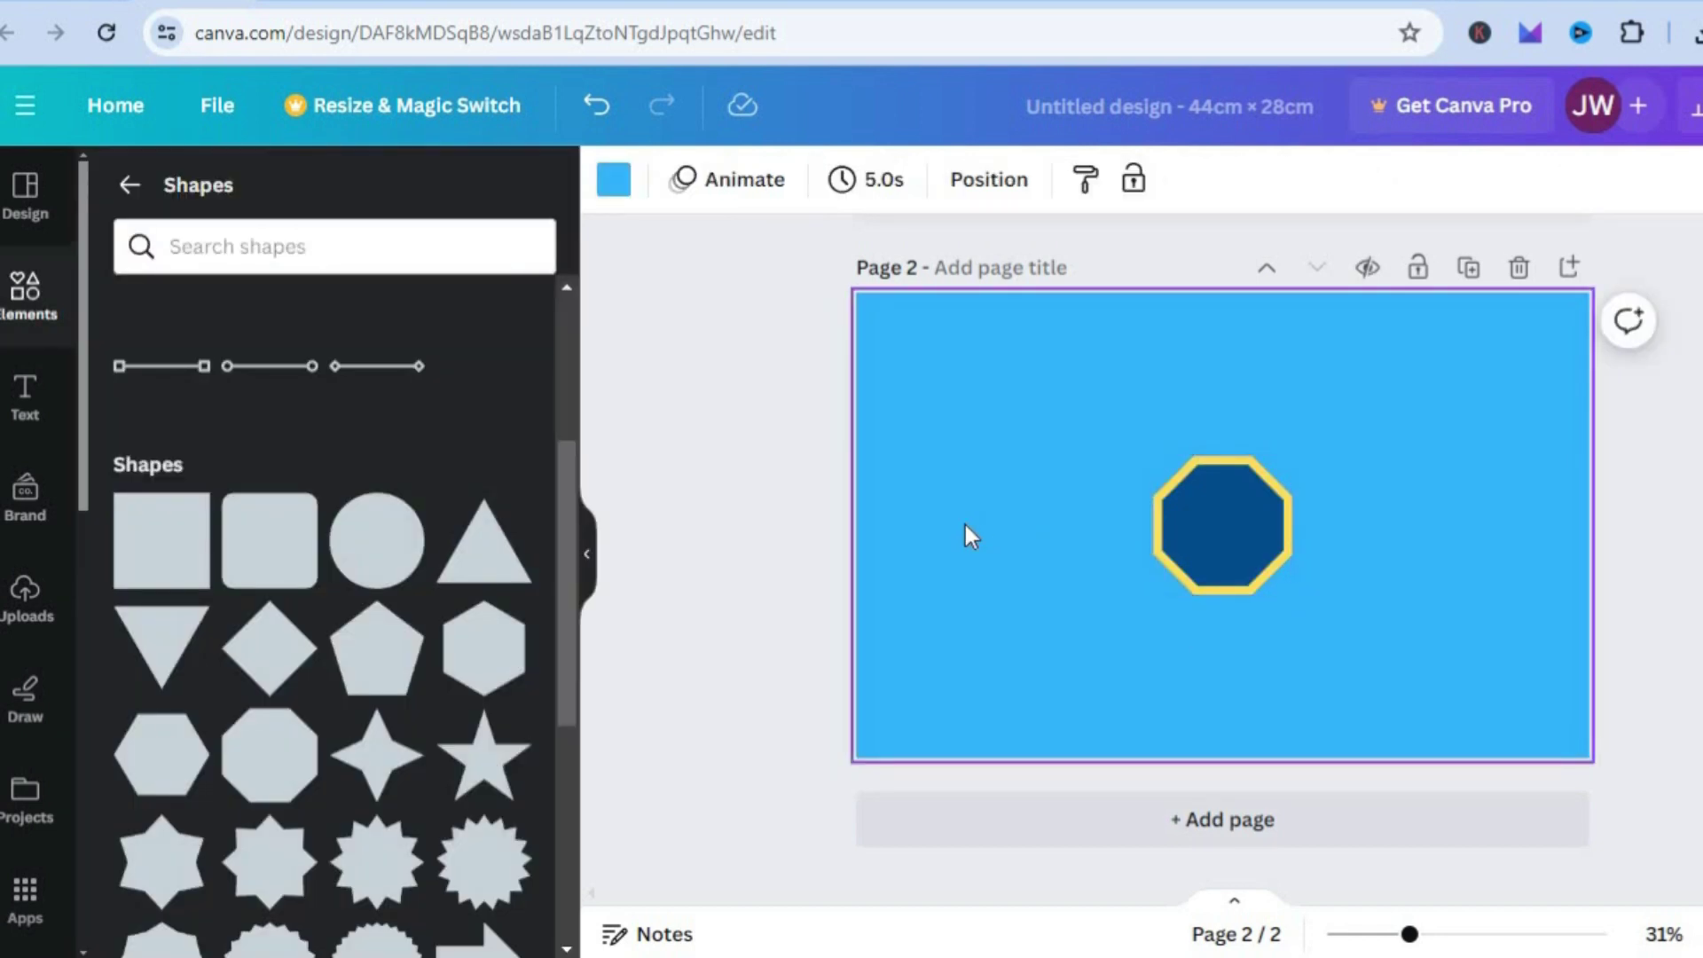
left_click(1237, 529)
left_click_drag(1377, 410, 1413, 401)
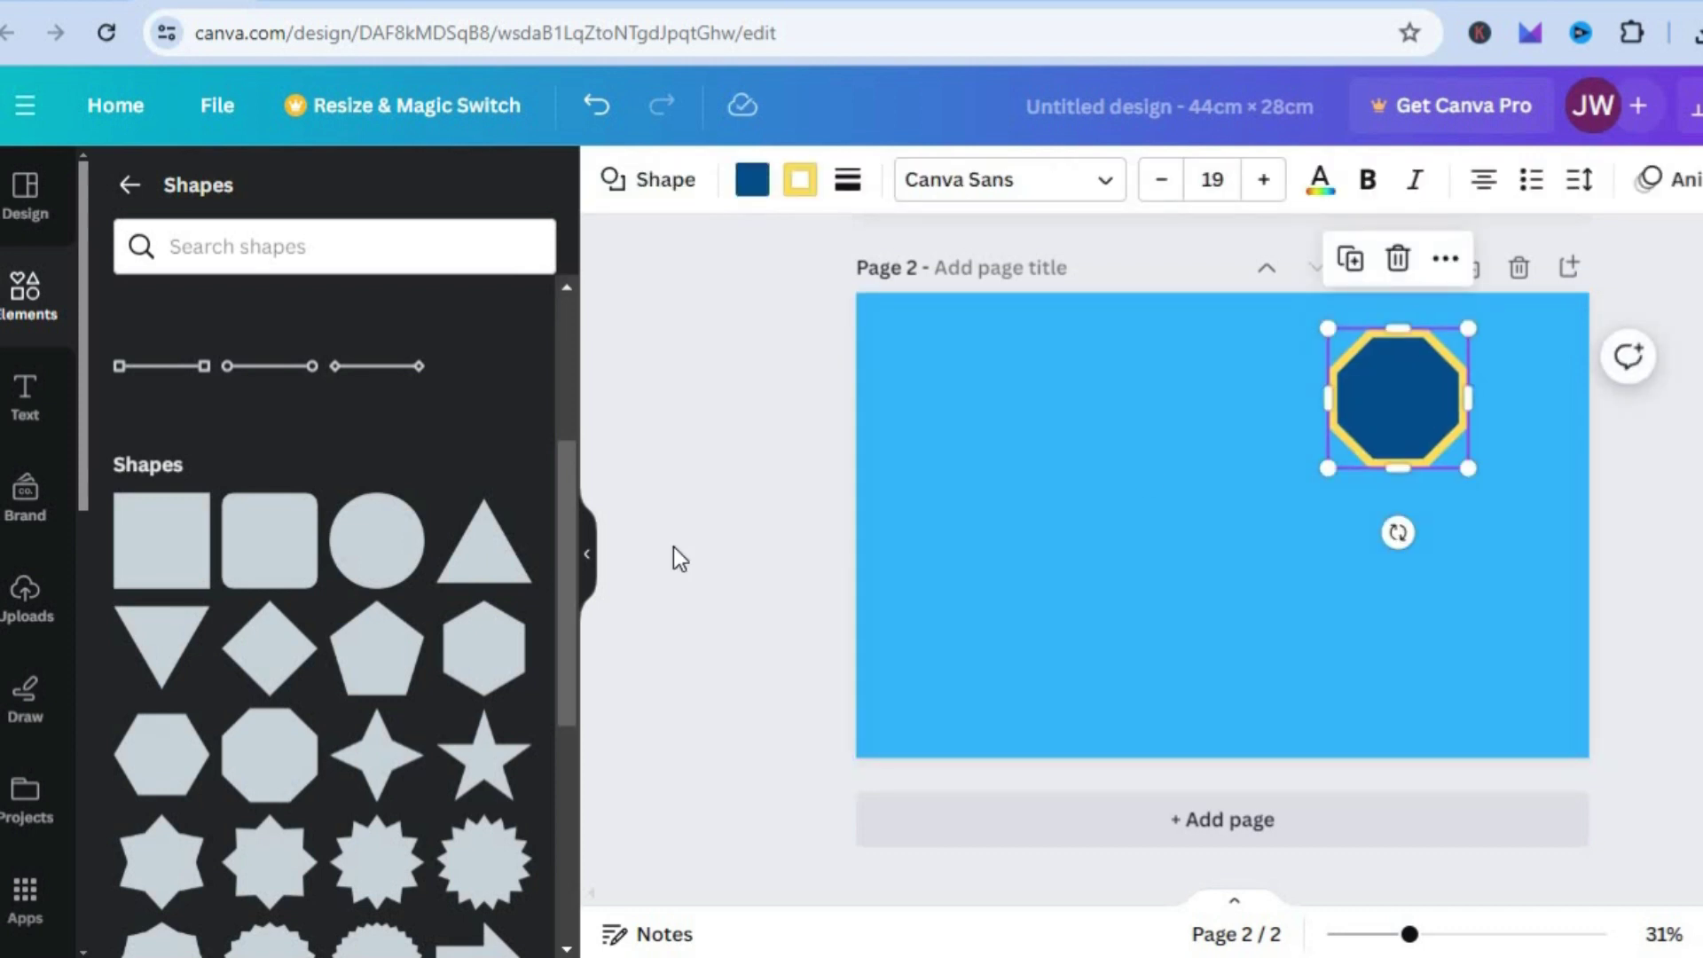
Step: Add a heading text box, widen it to one line, and move it left of the octagon
left_click(16, 413)
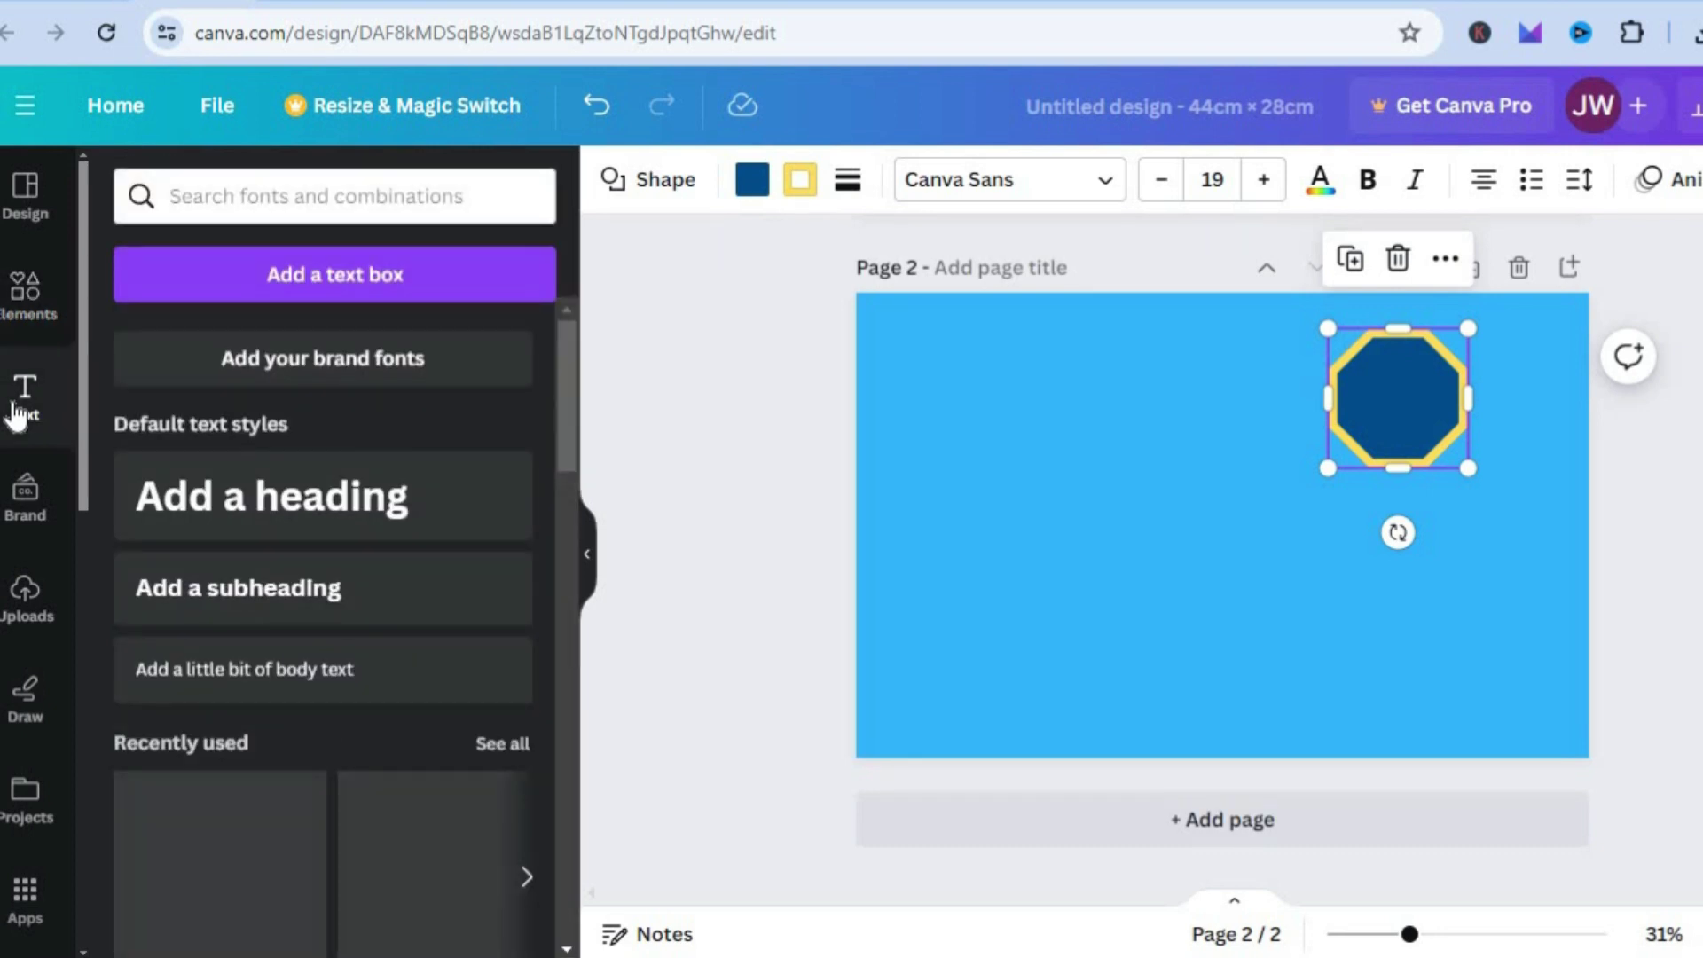
left_click(245, 512)
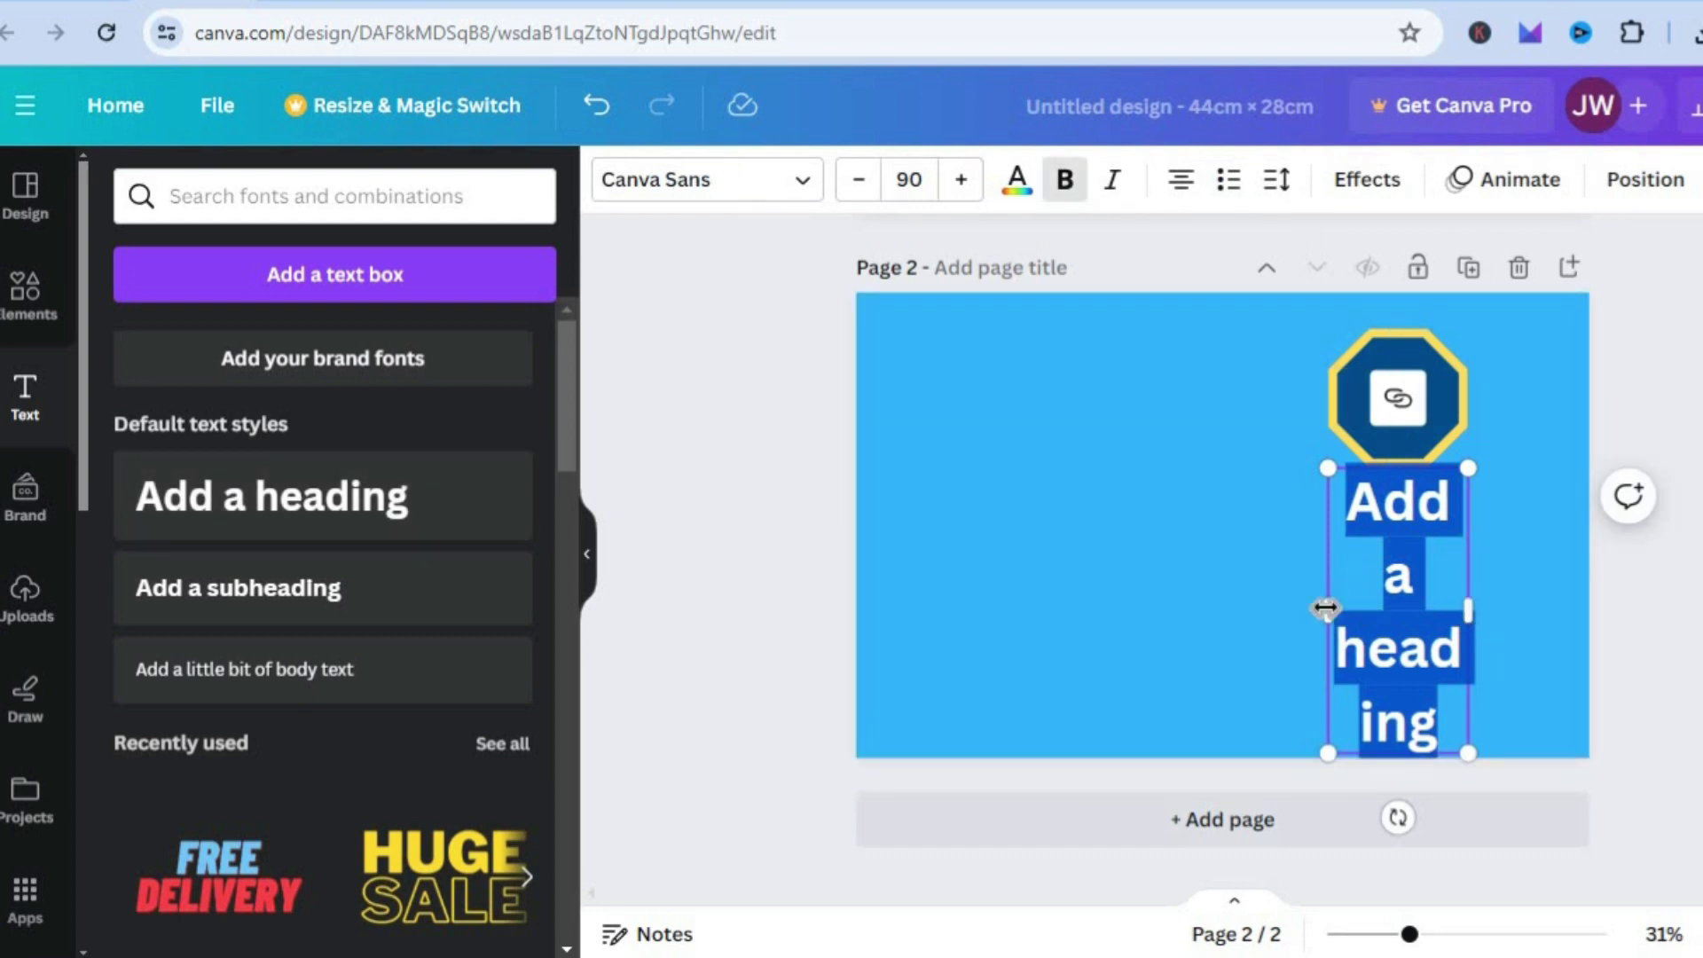
left_click_drag(1323, 608, 1029, 578)
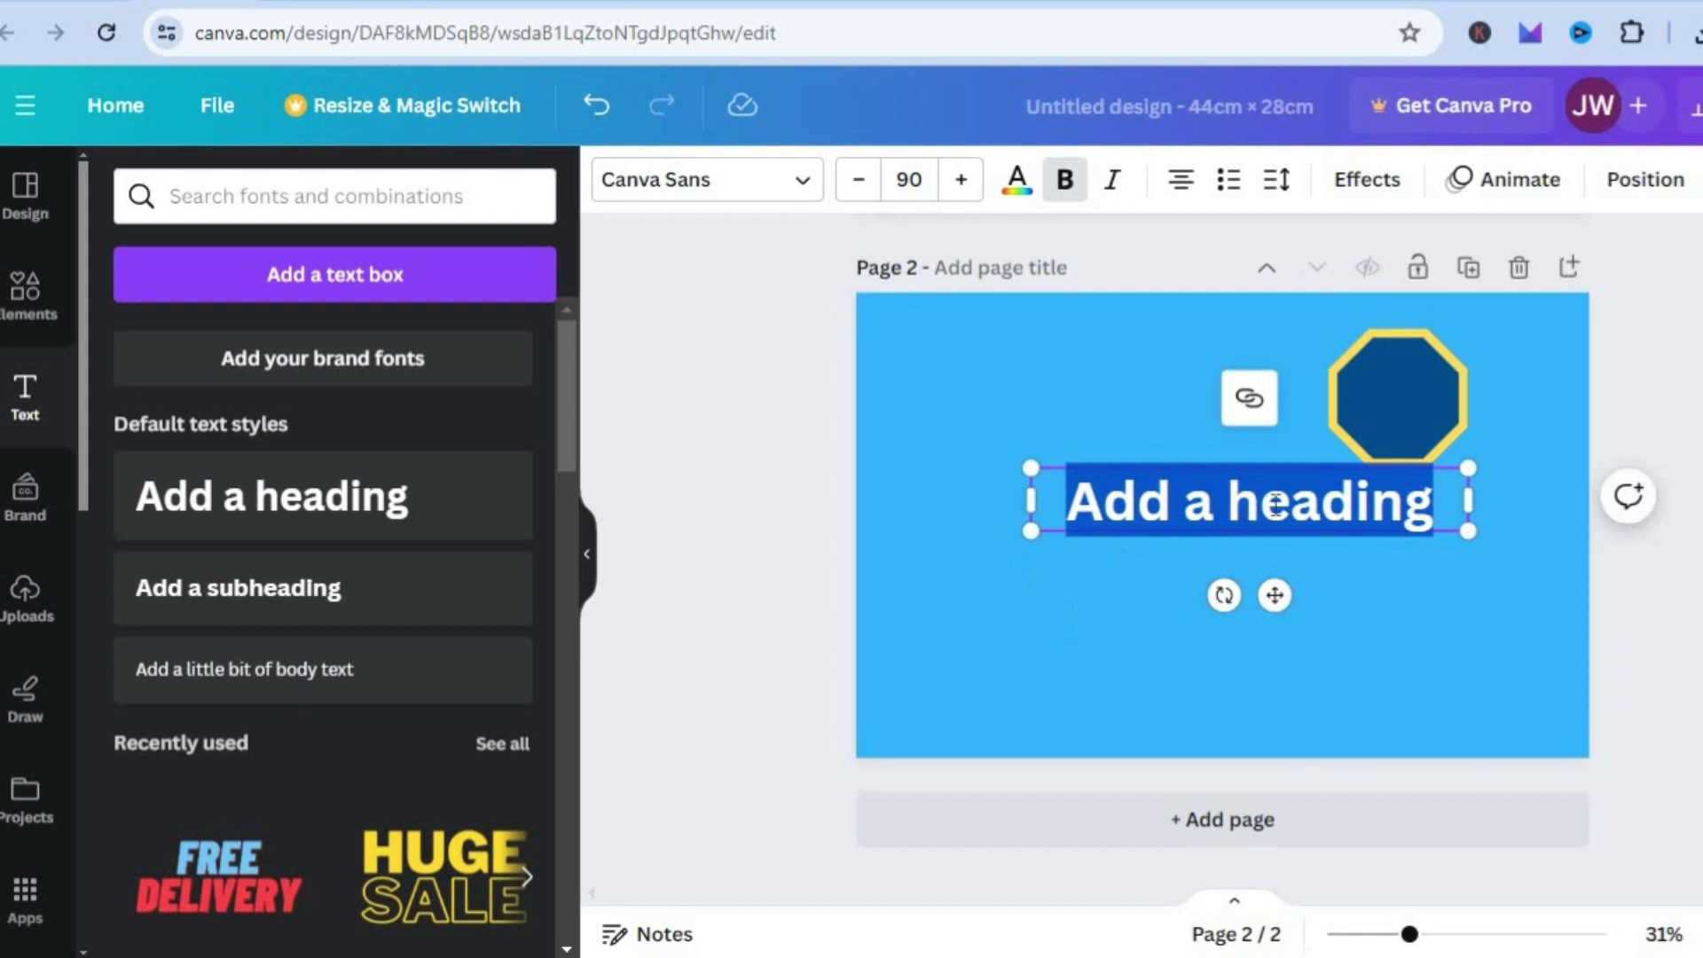
left_click(1161, 401)
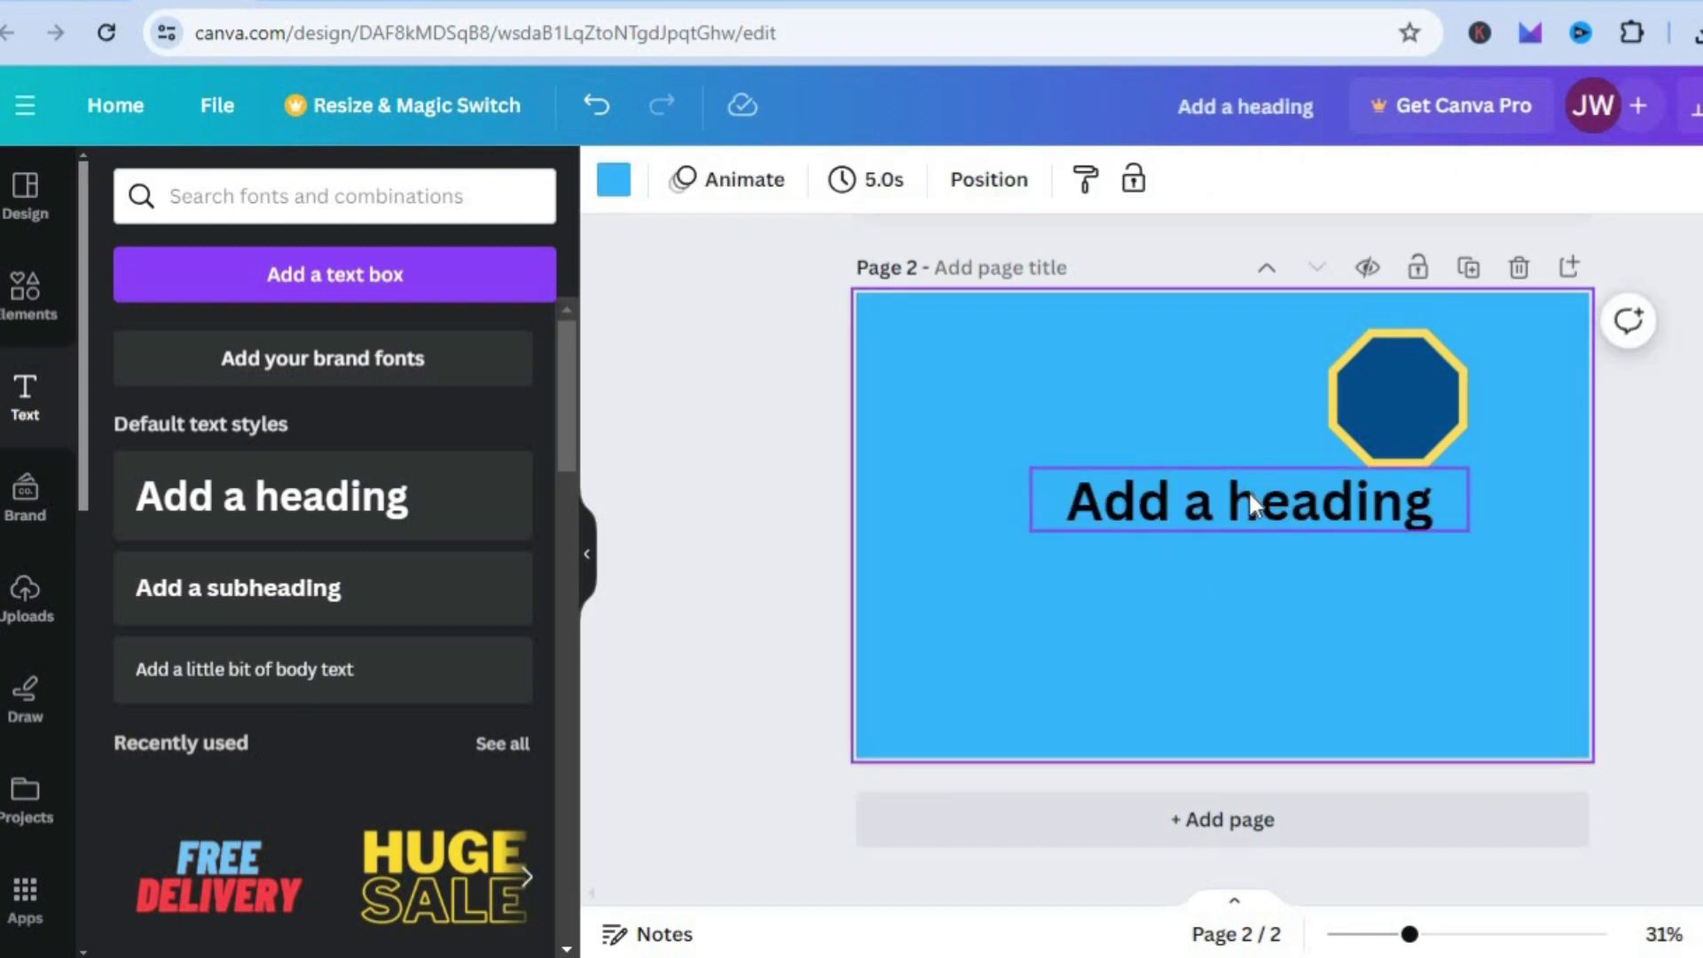
left_click_drag(1248, 501, 1151, 501)
Step: Change the heading text to 'TEST' and select it
double_click(1152, 501)
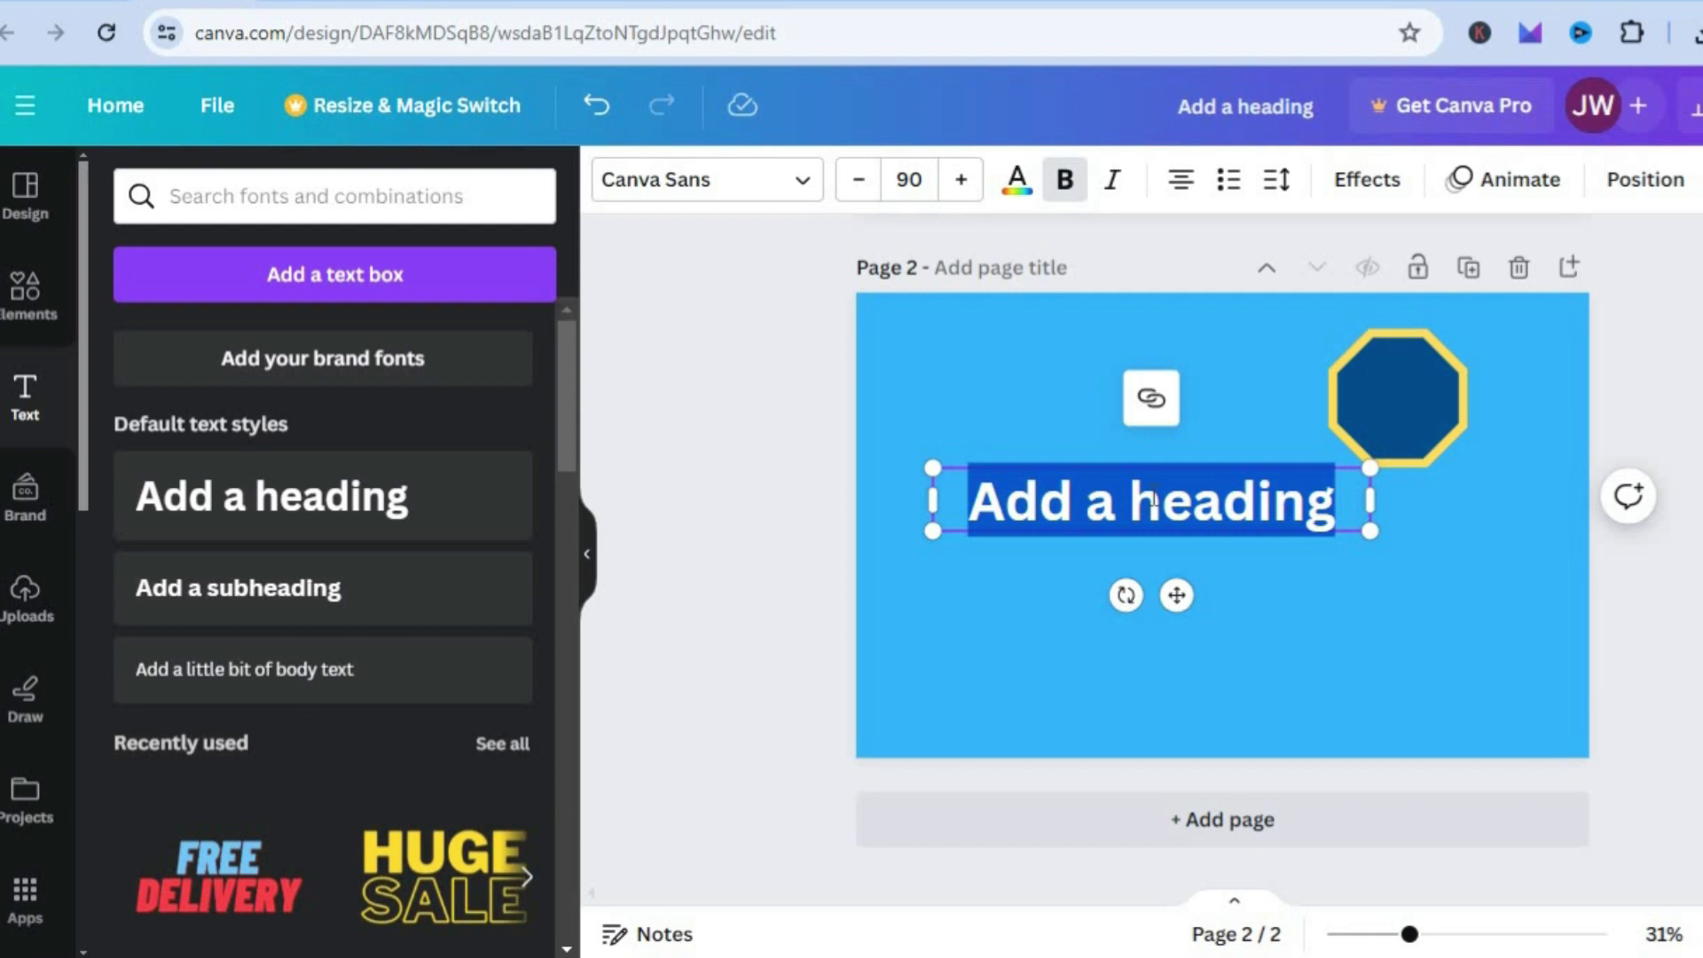
type("TEST")
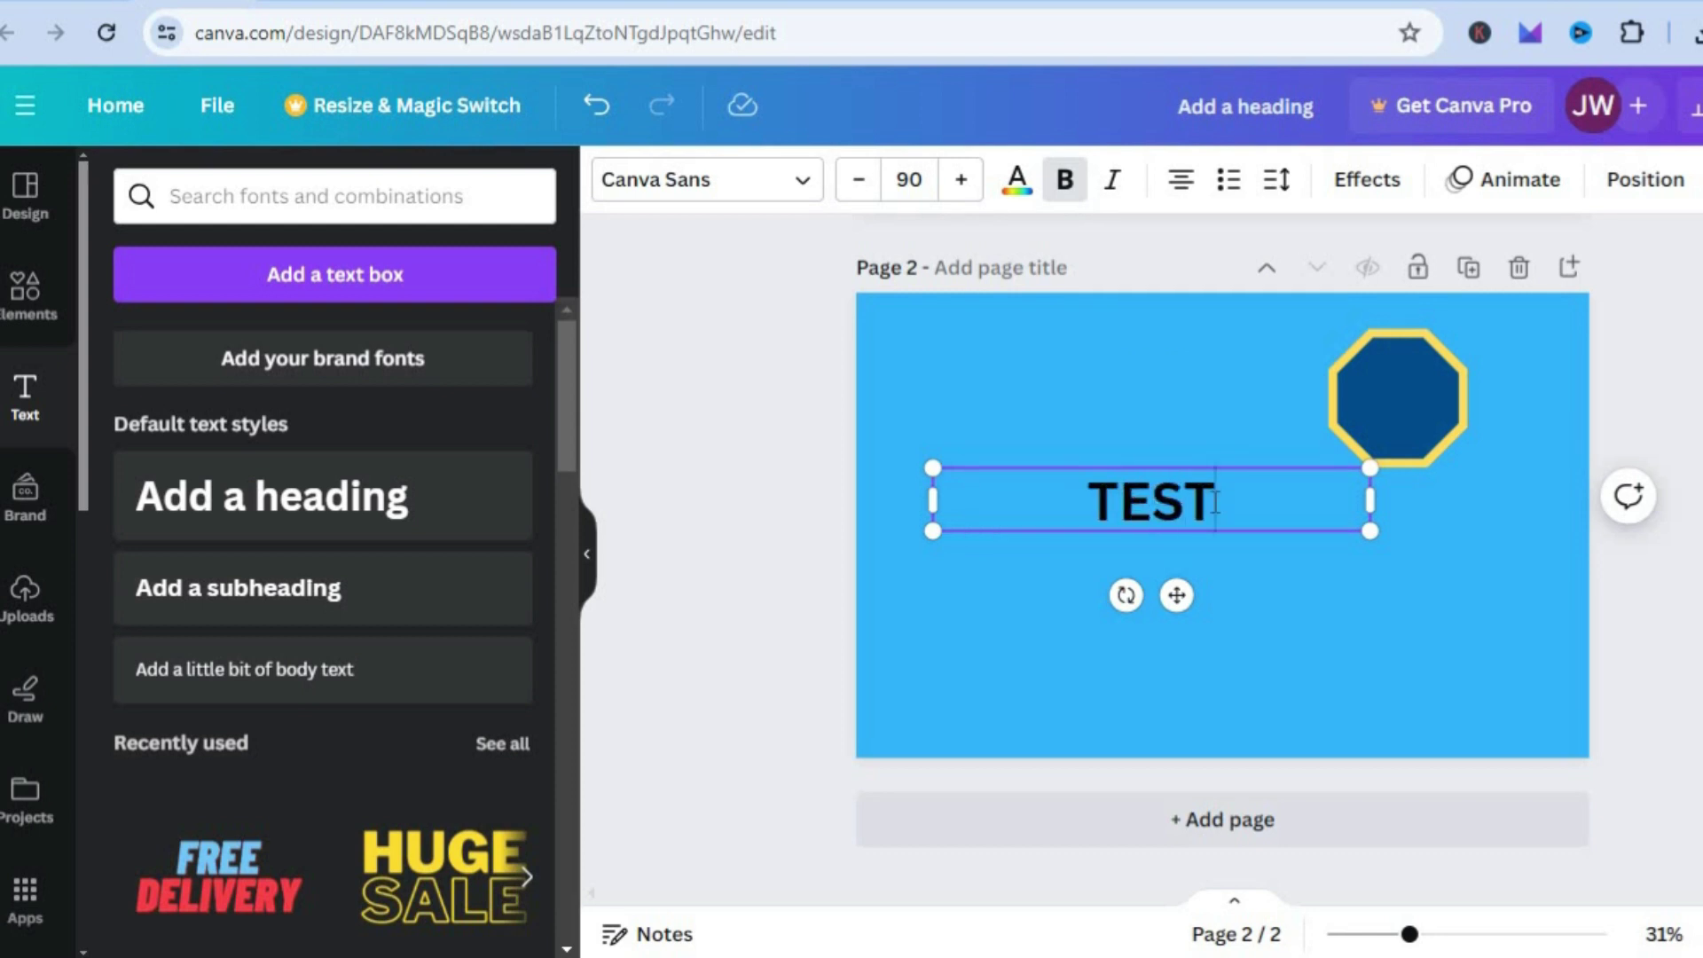
left_click_drag(1215, 502, 1082, 491)
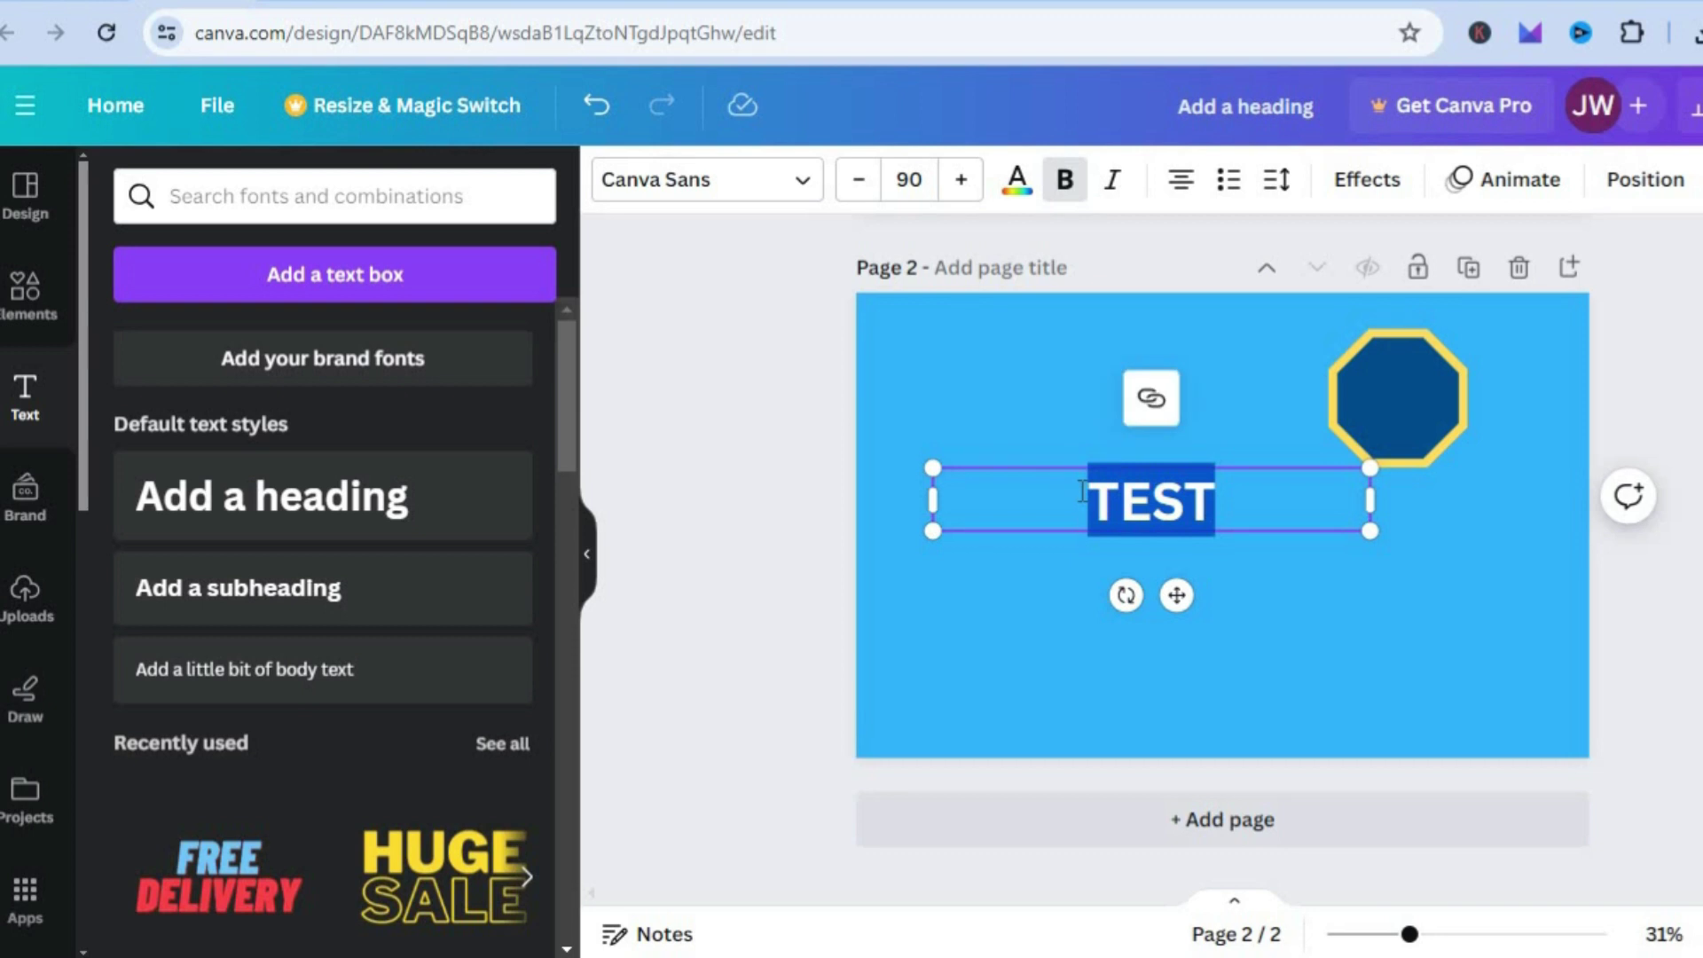
Step: Apply the Shadow effect to TEST and choose the shadow colour
left_click(1370, 182)
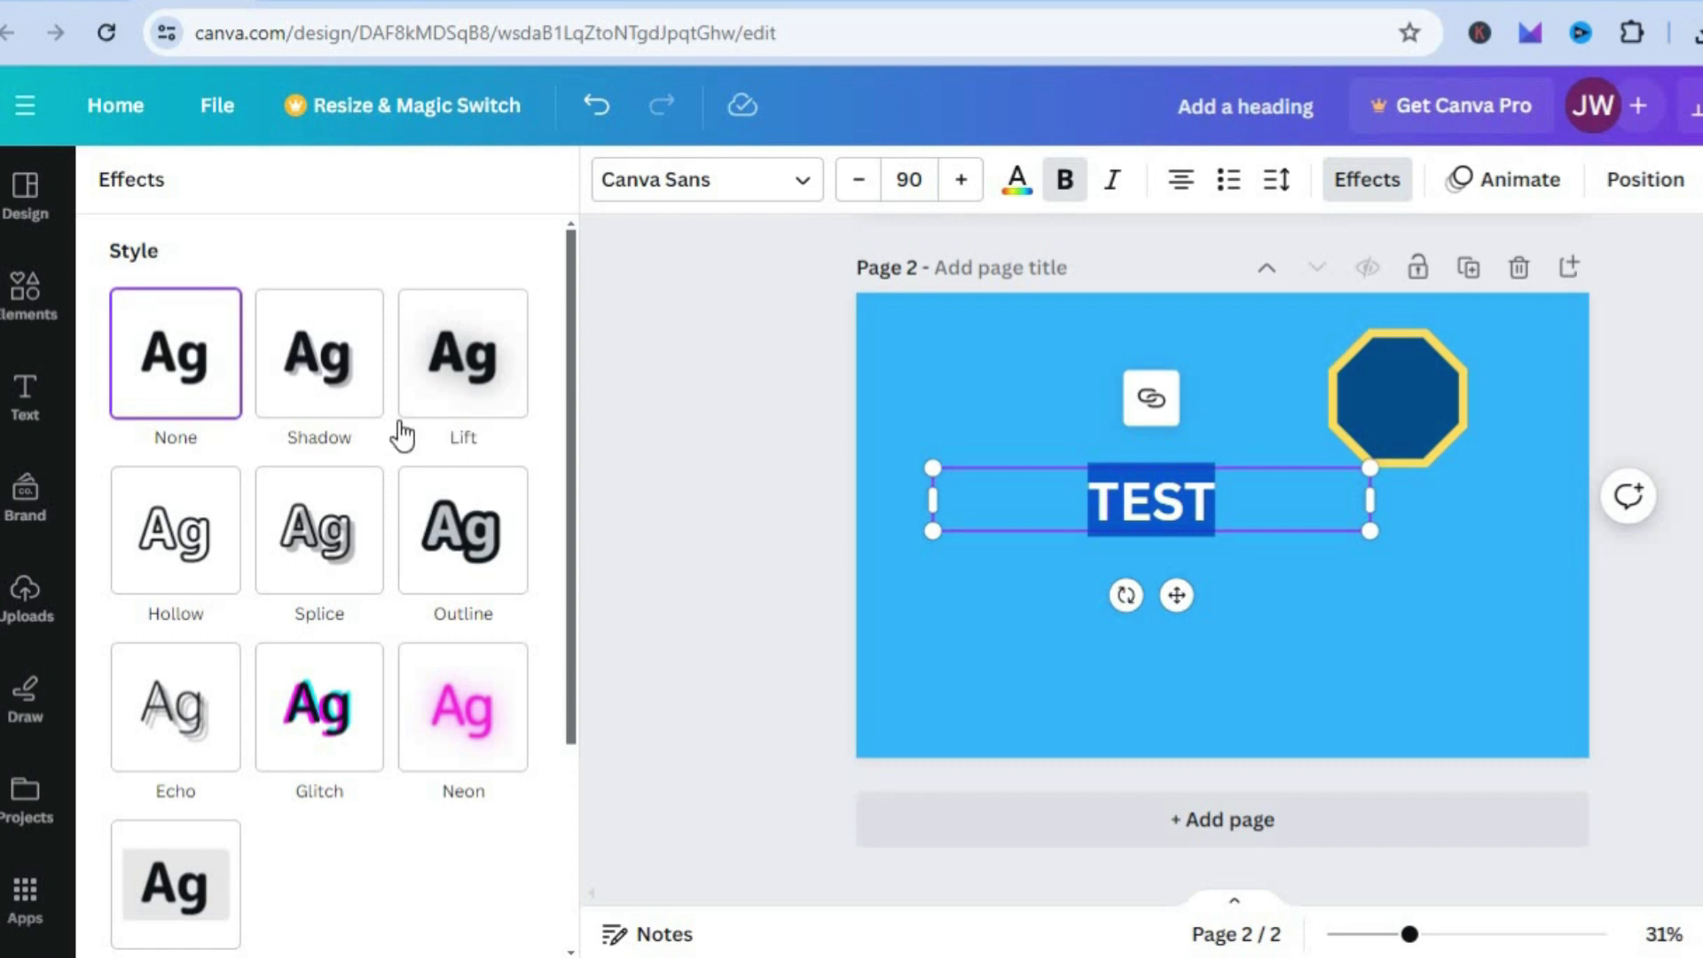
left_click(314, 396)
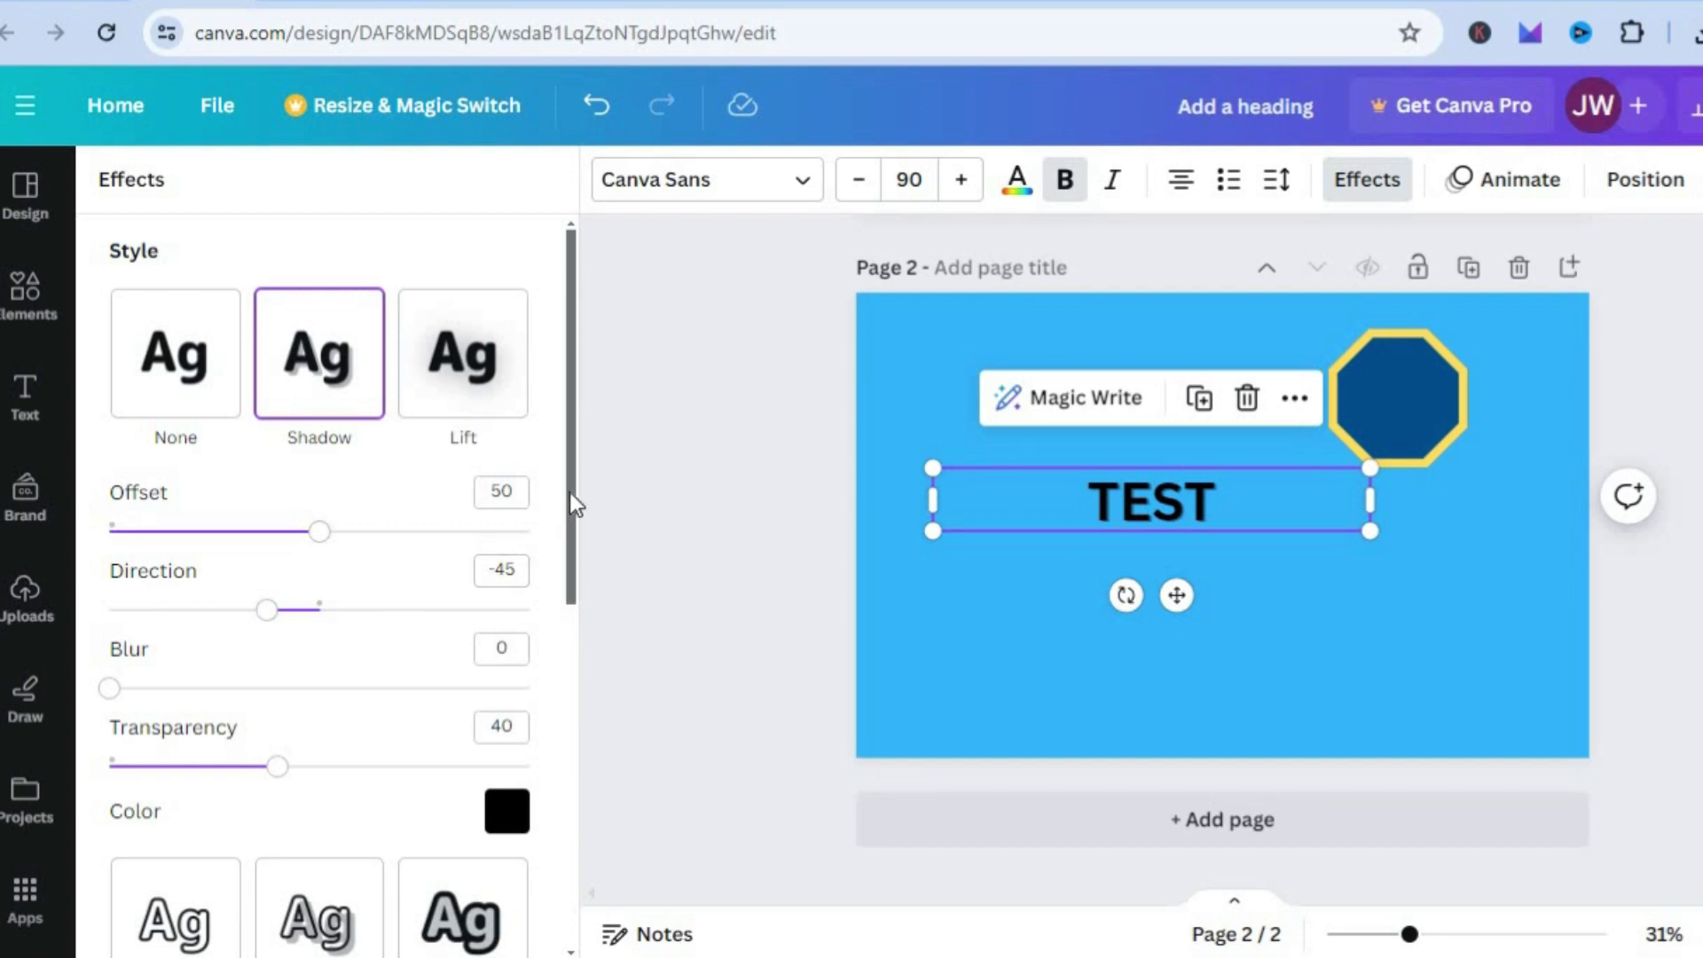
left_click_drag(571, 492, 570, 578)
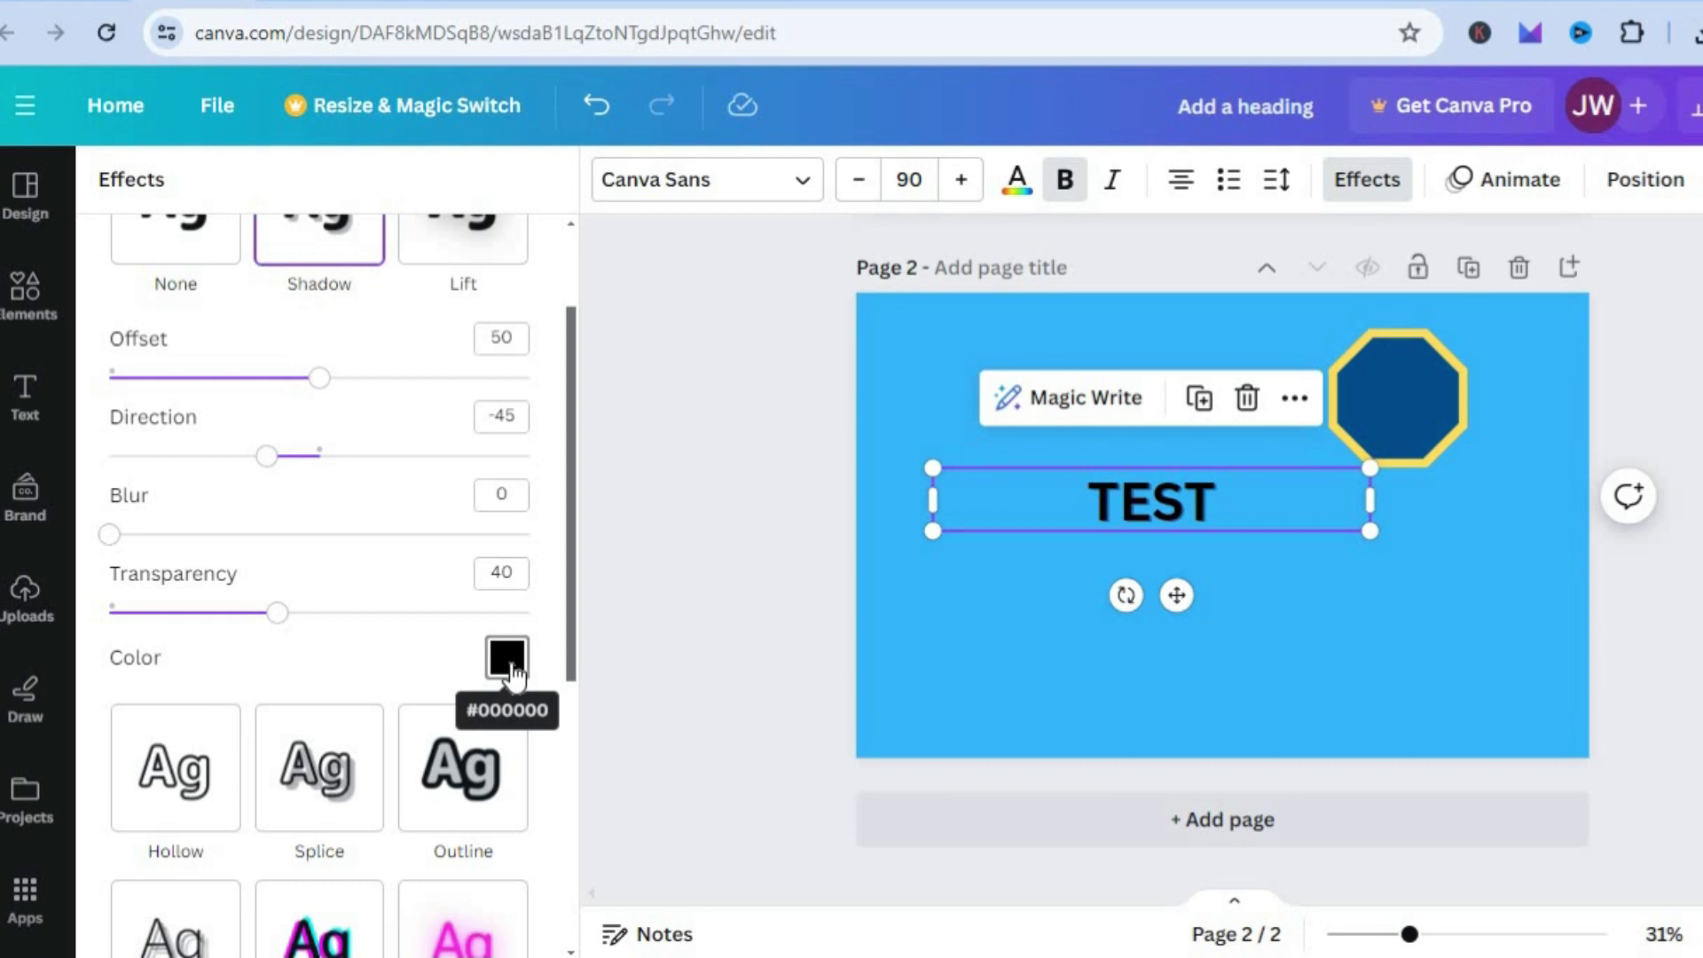
left_click(510, 672)
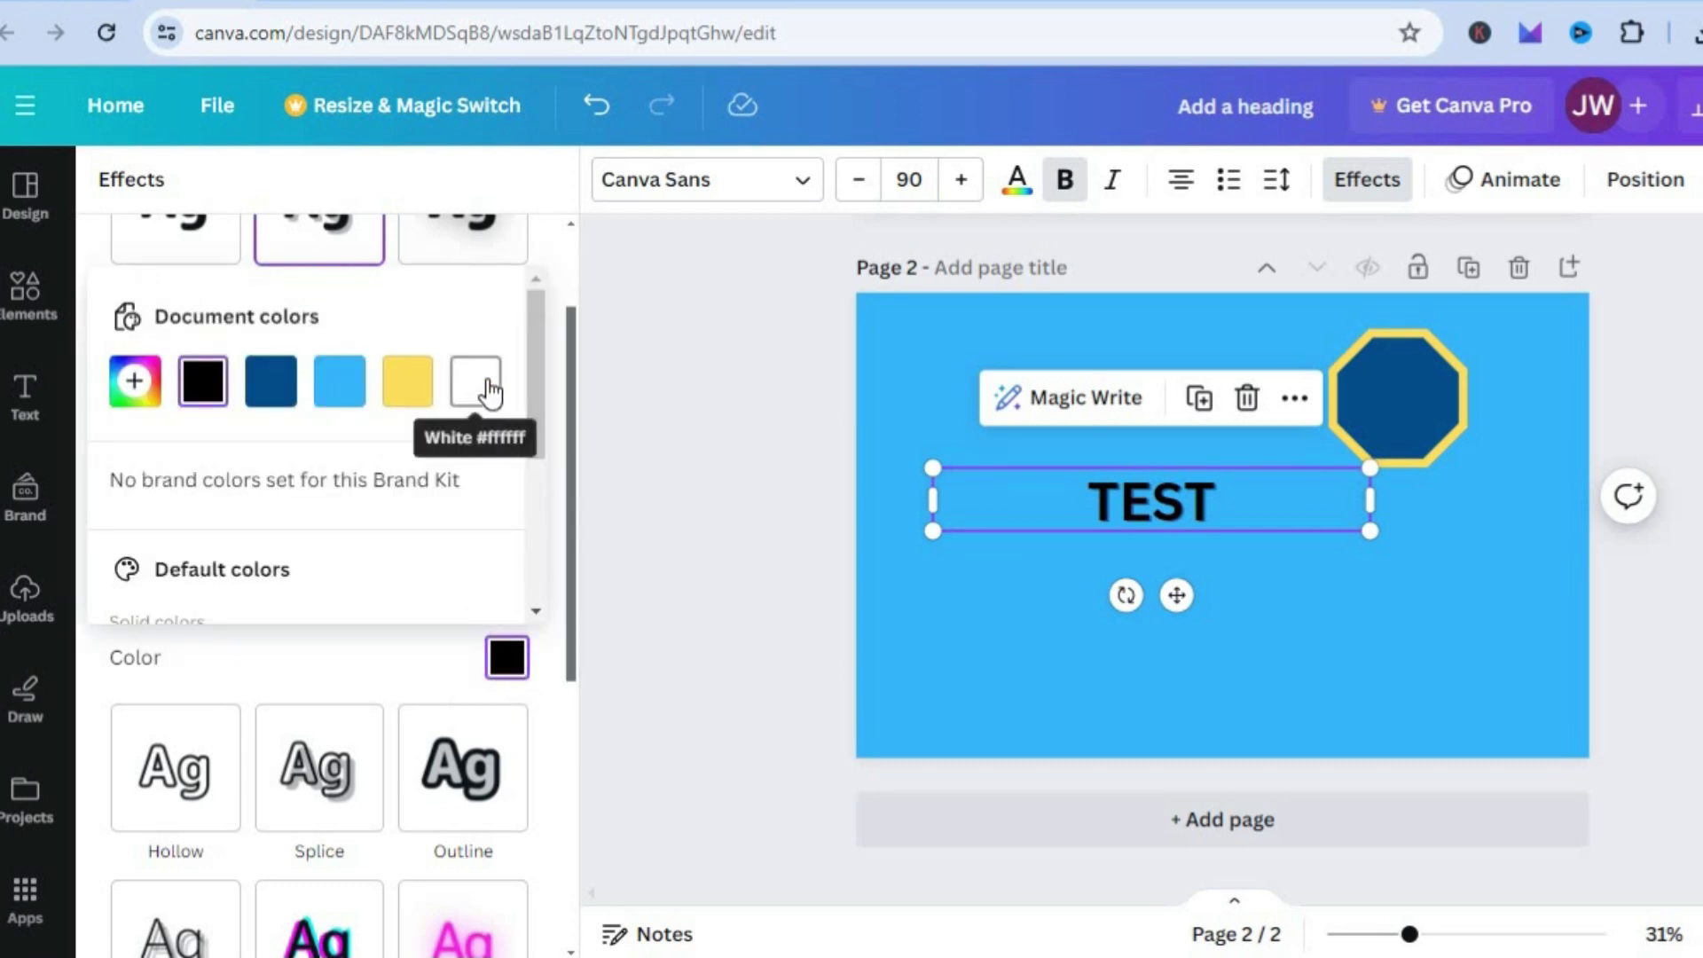
left_click(488, 390)
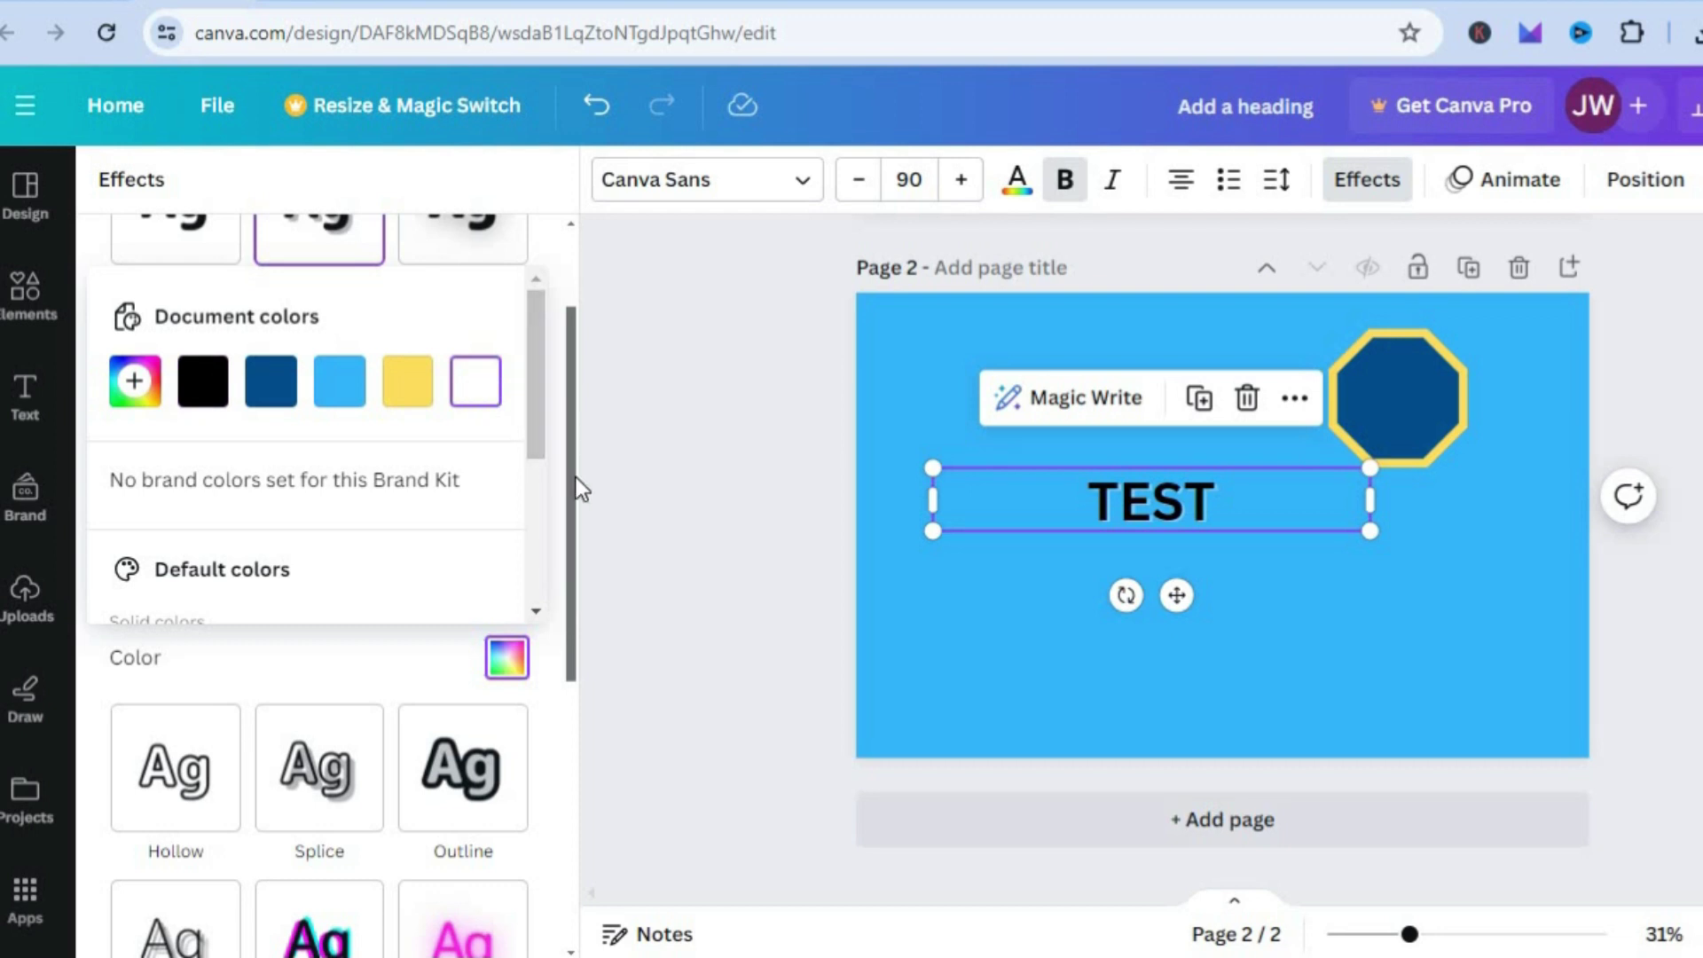
left_click_drag(576, 475, 587, 321)
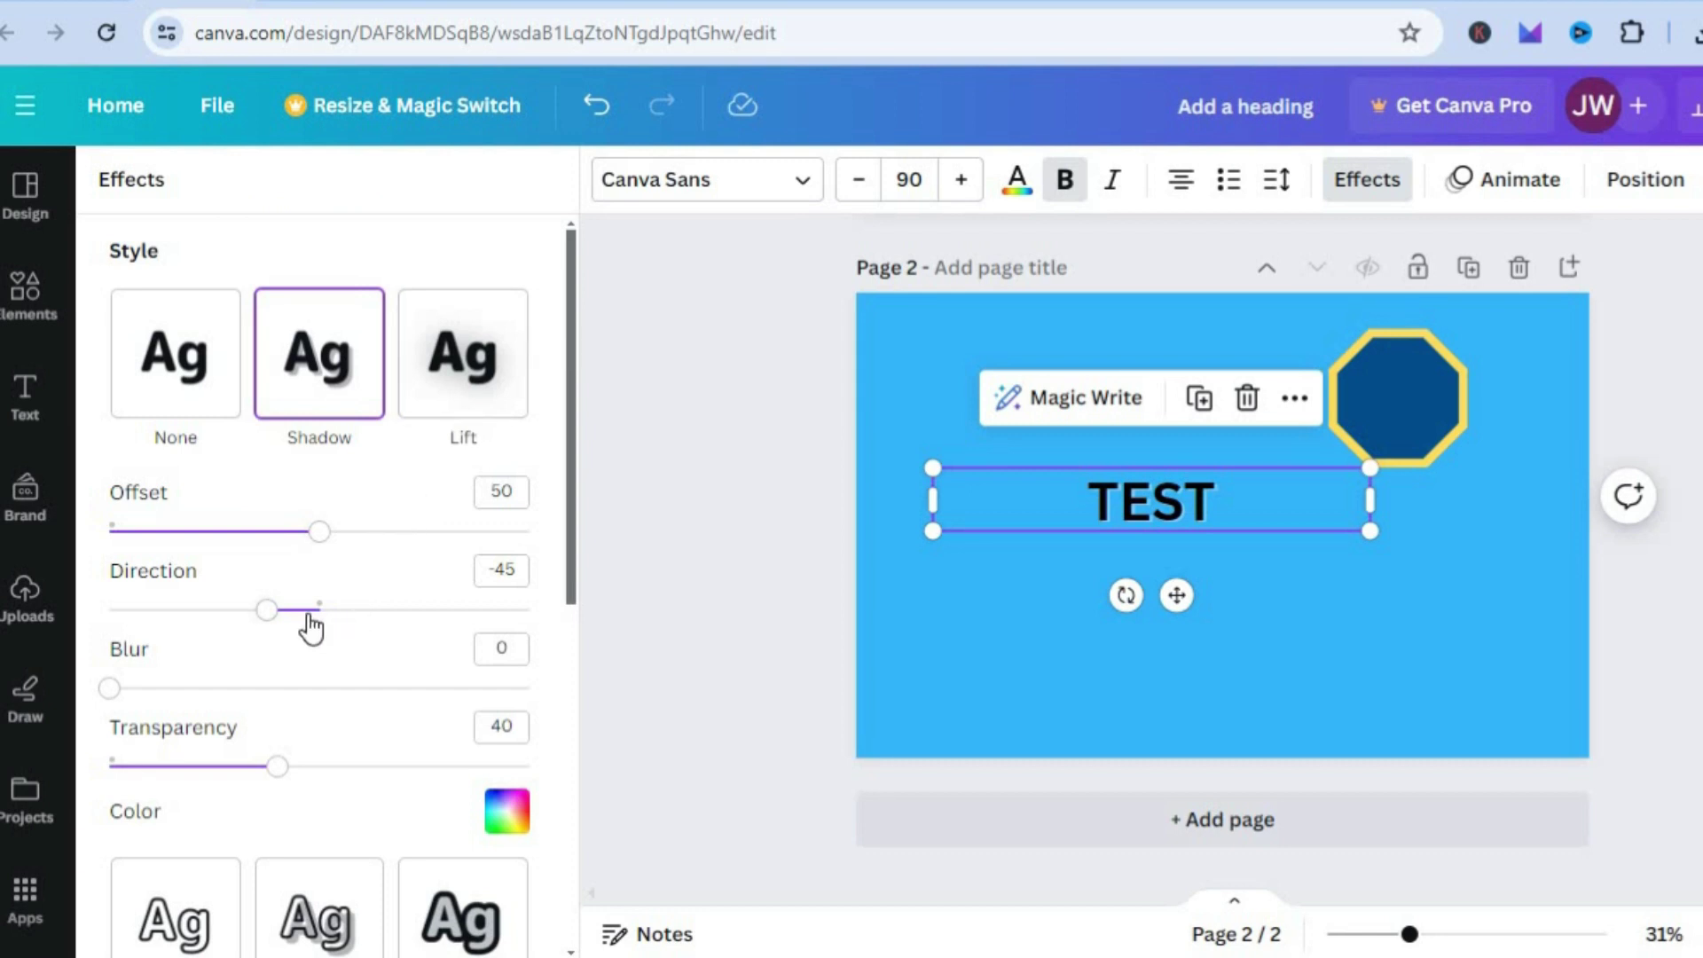
Step: Set the shadow to offset 50, direction -45 and transparency 40, keeping the Shadow style
left_click_drag(337, 550, 298, 543)
mouse_move(270, 621)
left_mouse_down()
mouse_move(372, 623)
mouse_move(213, 623)
mouse_move(255, 612)
left_mouse_up()
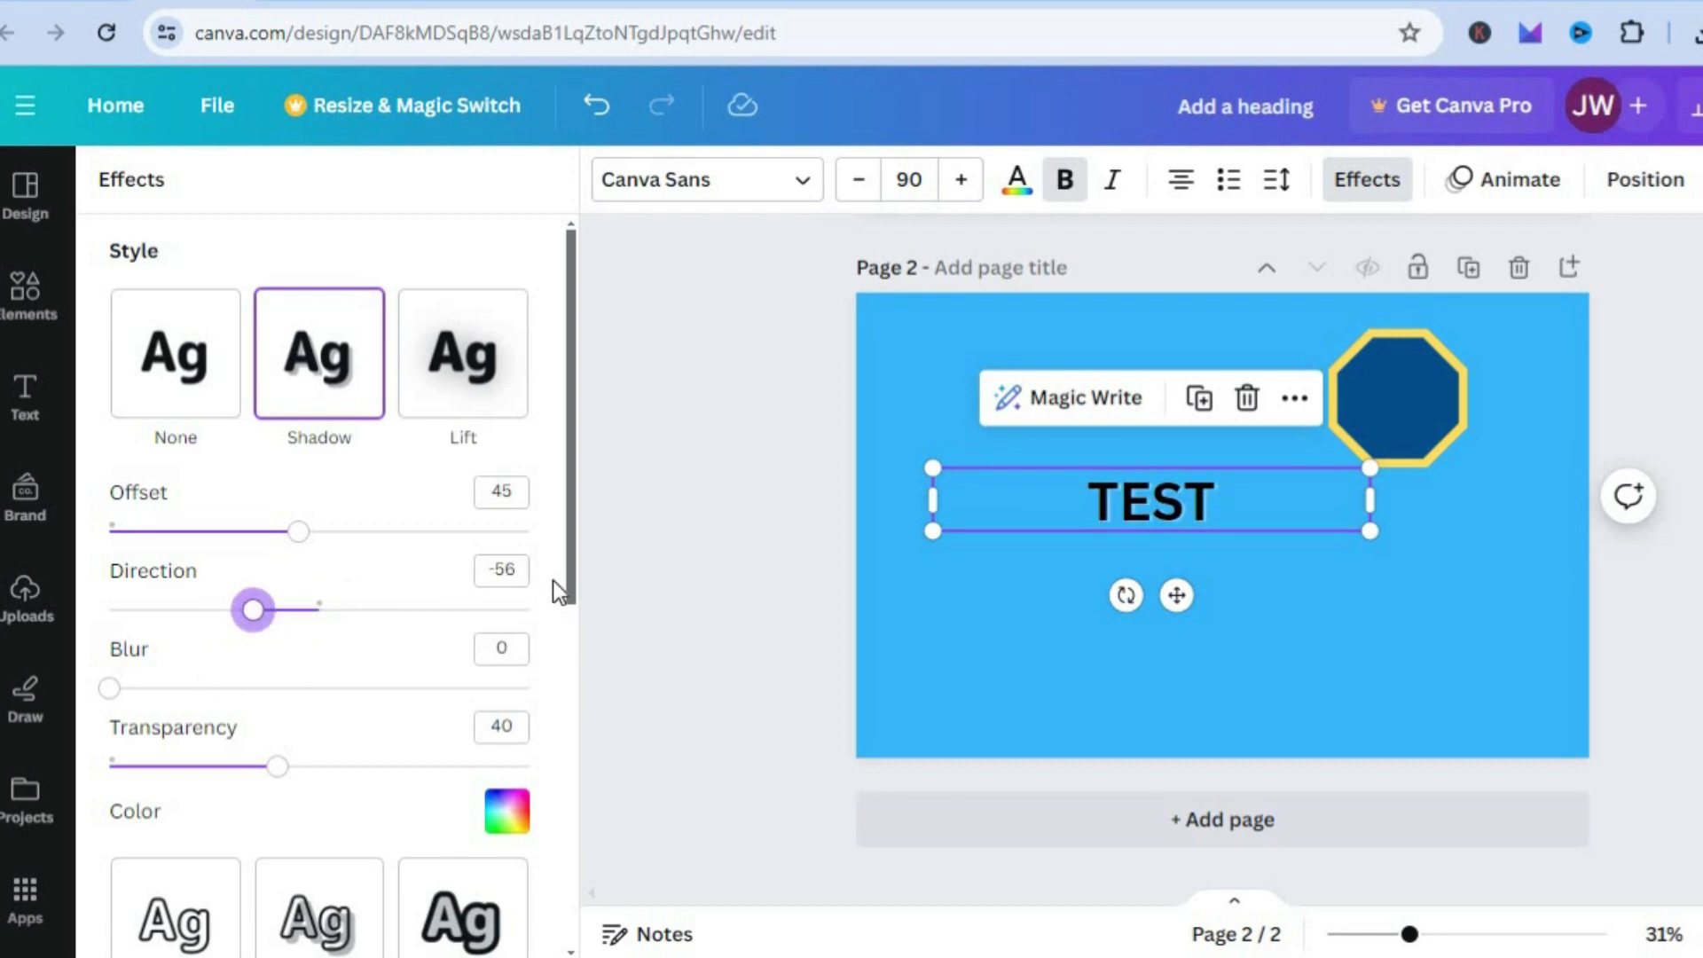
left_click_drag(572, 583, 319, 625)
left_click(263, 623)
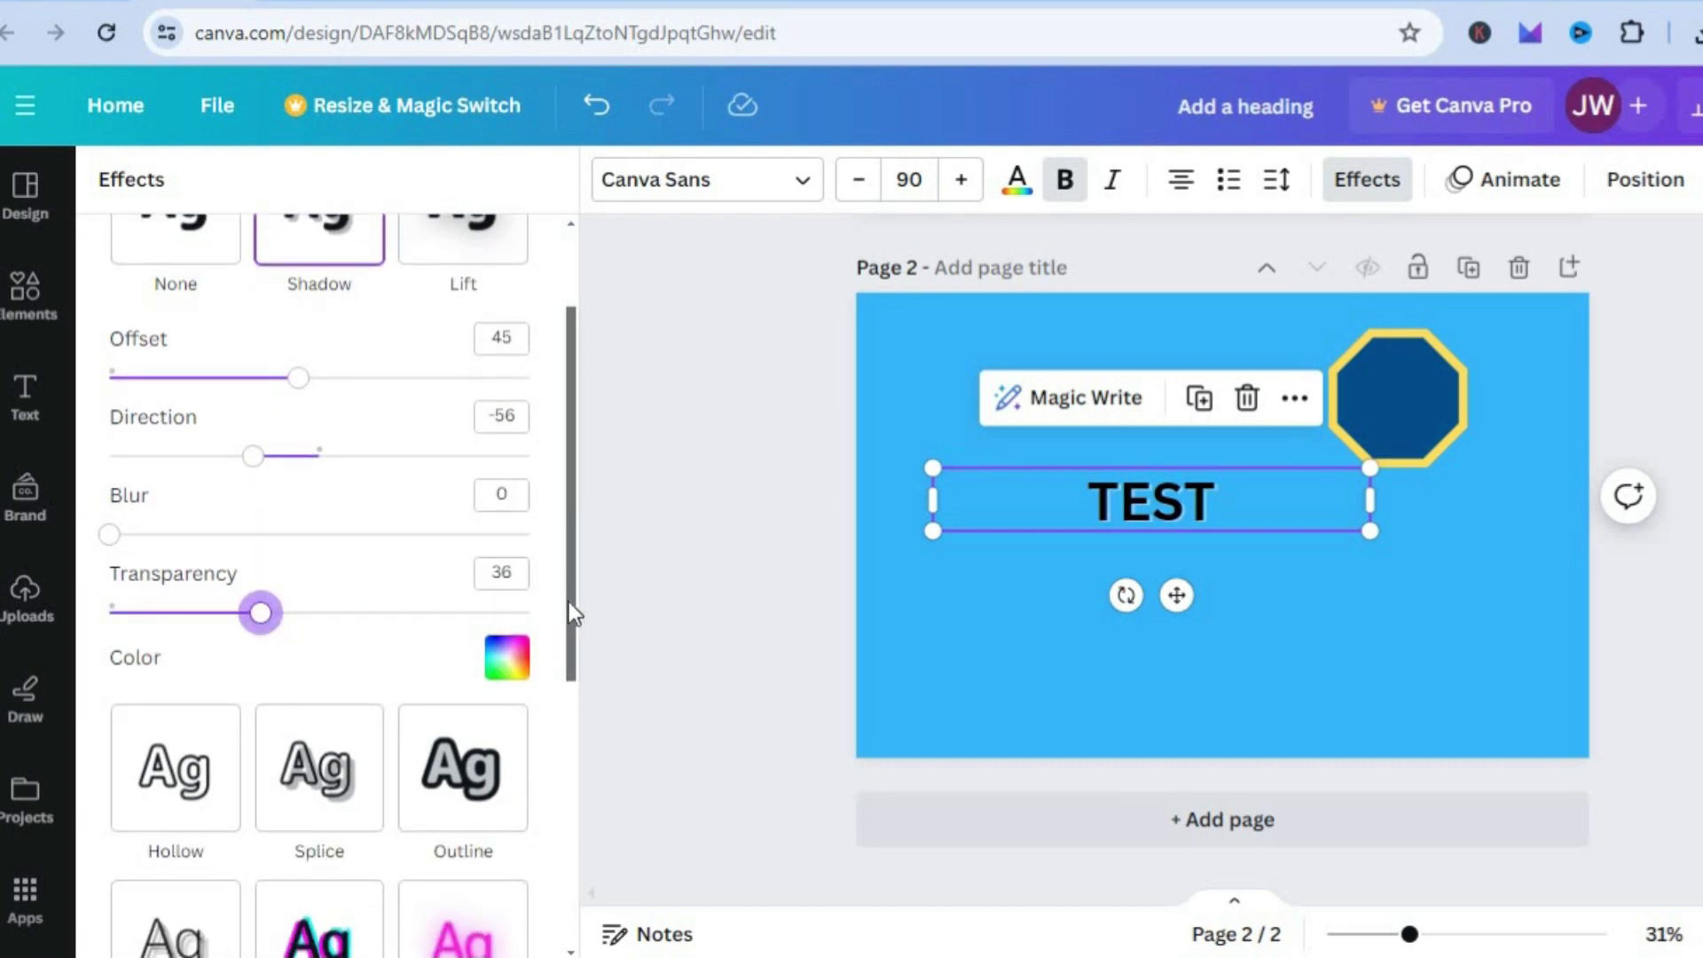
left_click_drag(572, 607, 567, 690)
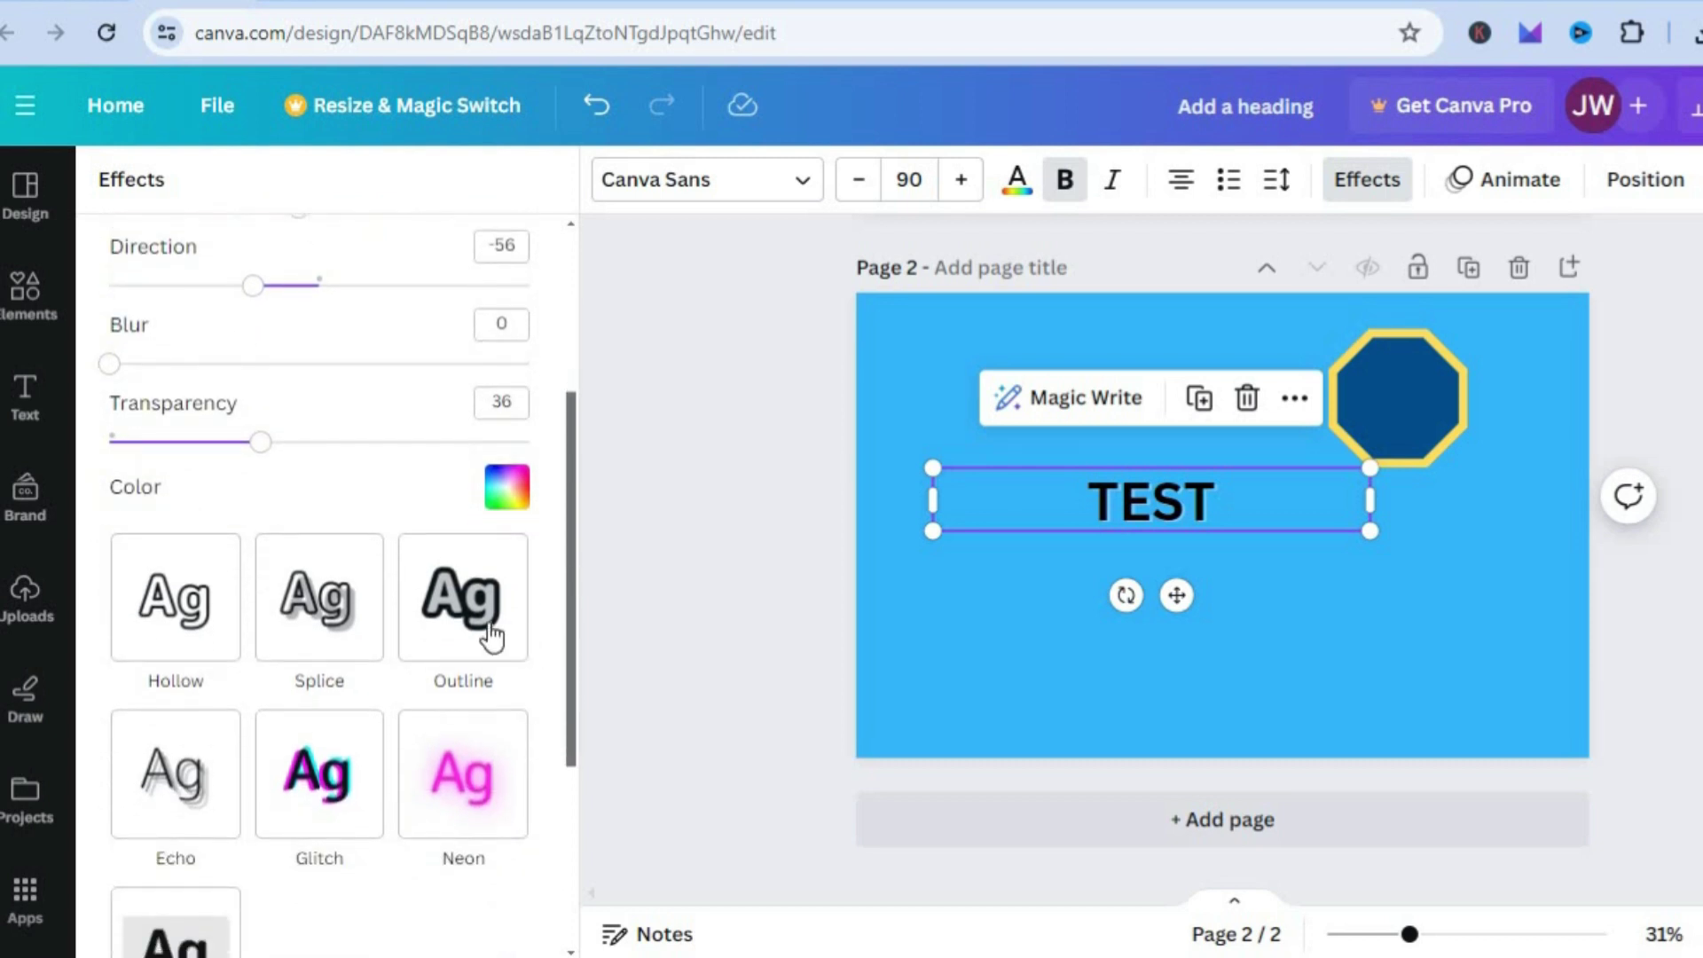
left_click(463, 626)
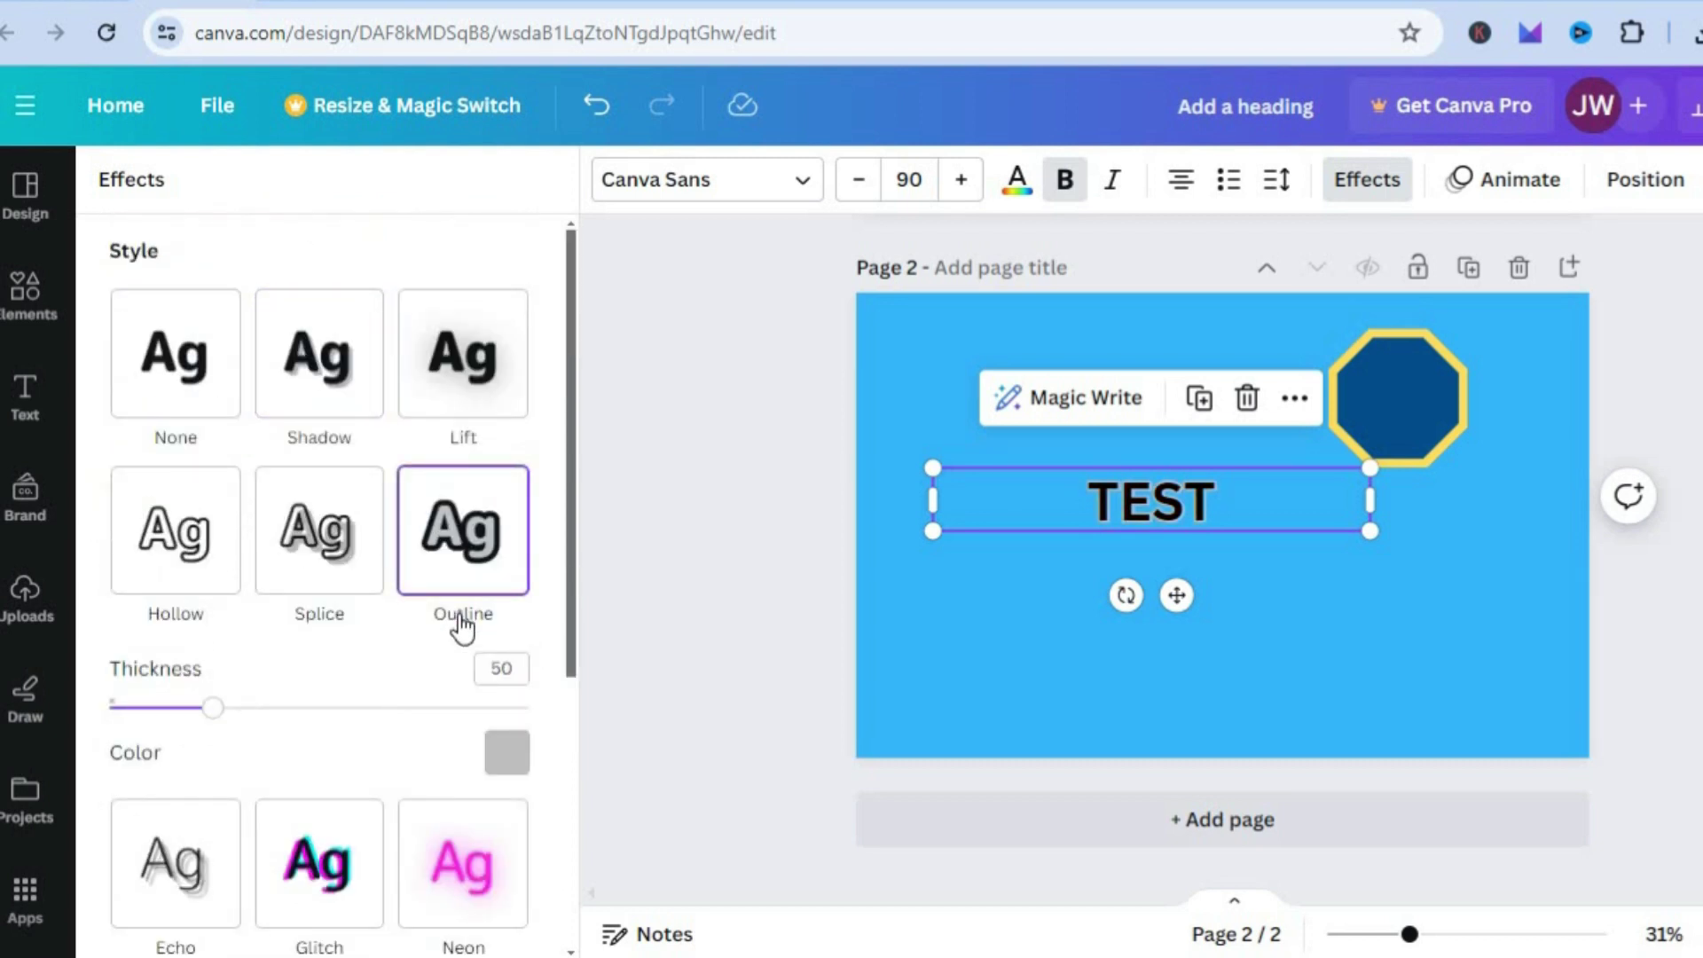
left_click(335, 377)
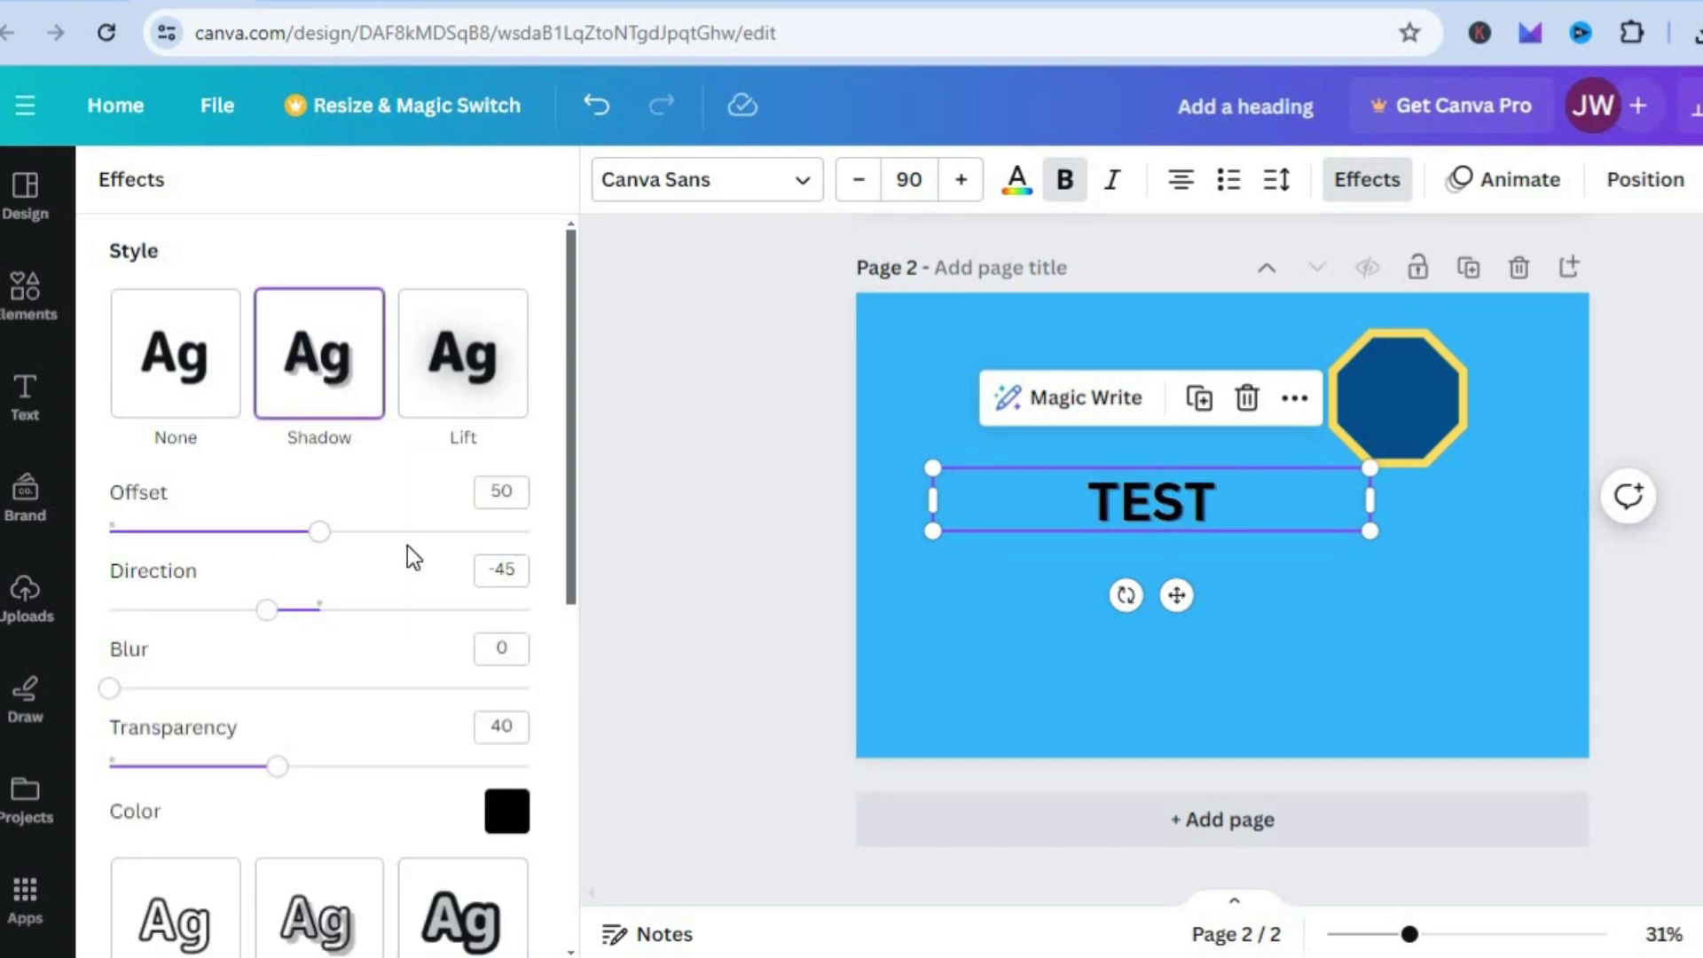
Step: Insert the uploaded pants image onto the page
left_click(22, 614)
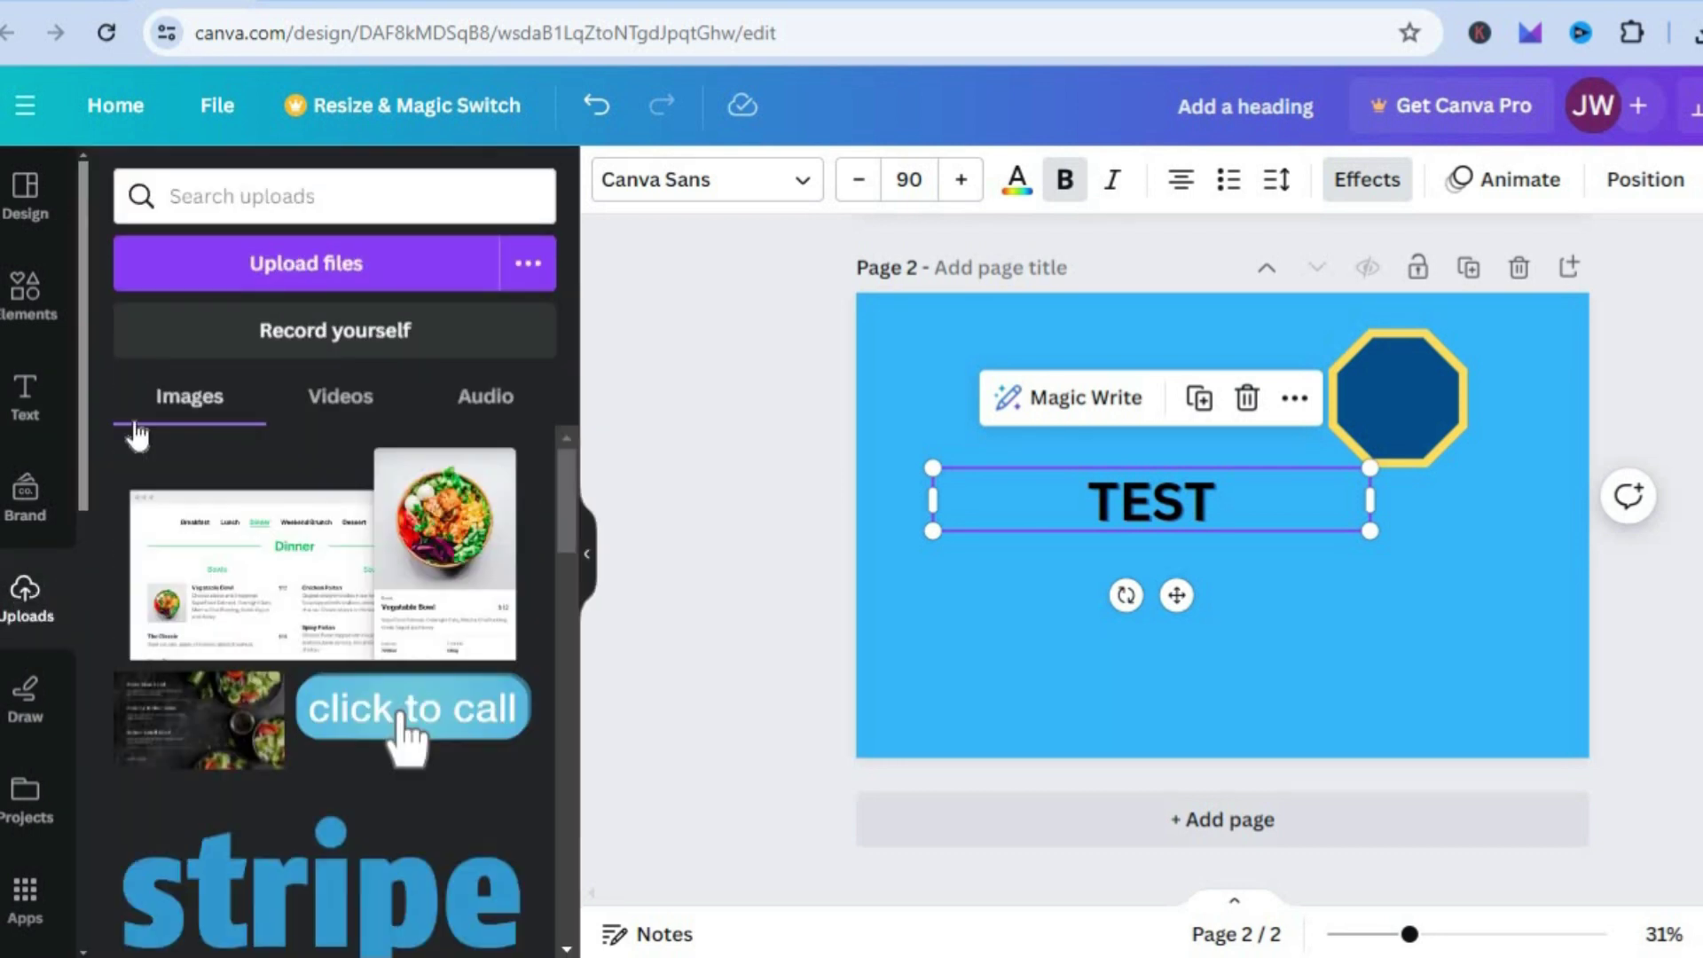
left_click_drag(560, 532, 561, 643)
left_click(235, 751)
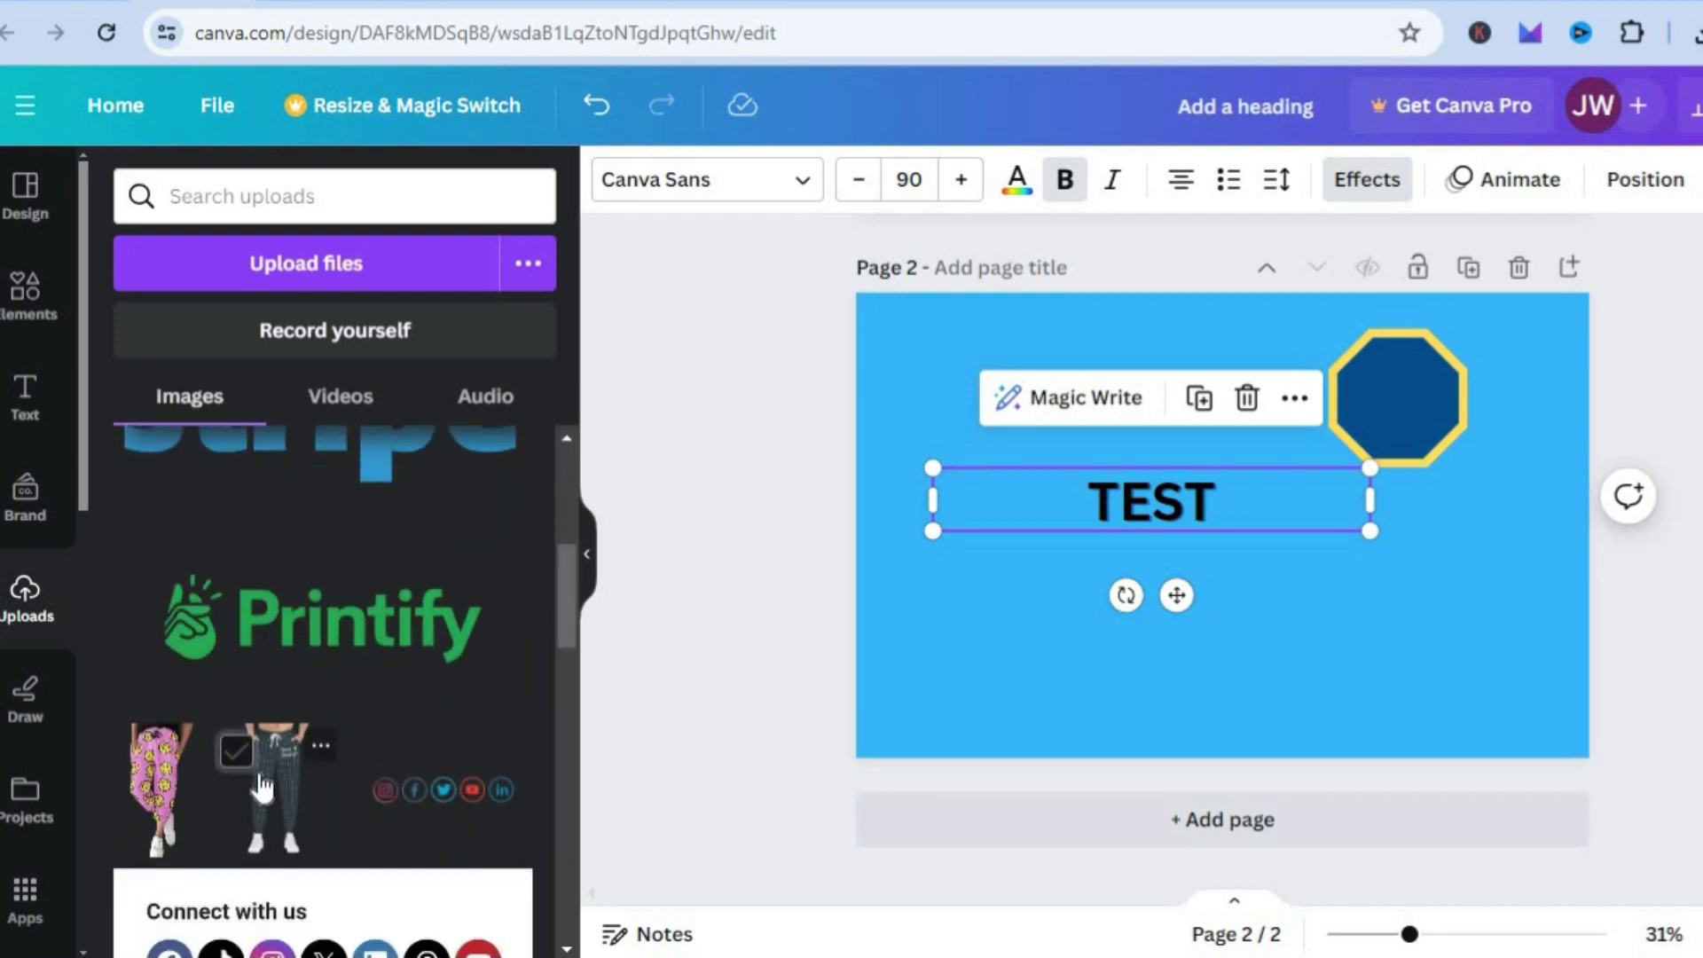
left_click(284, 785)
left_click(284, 785)
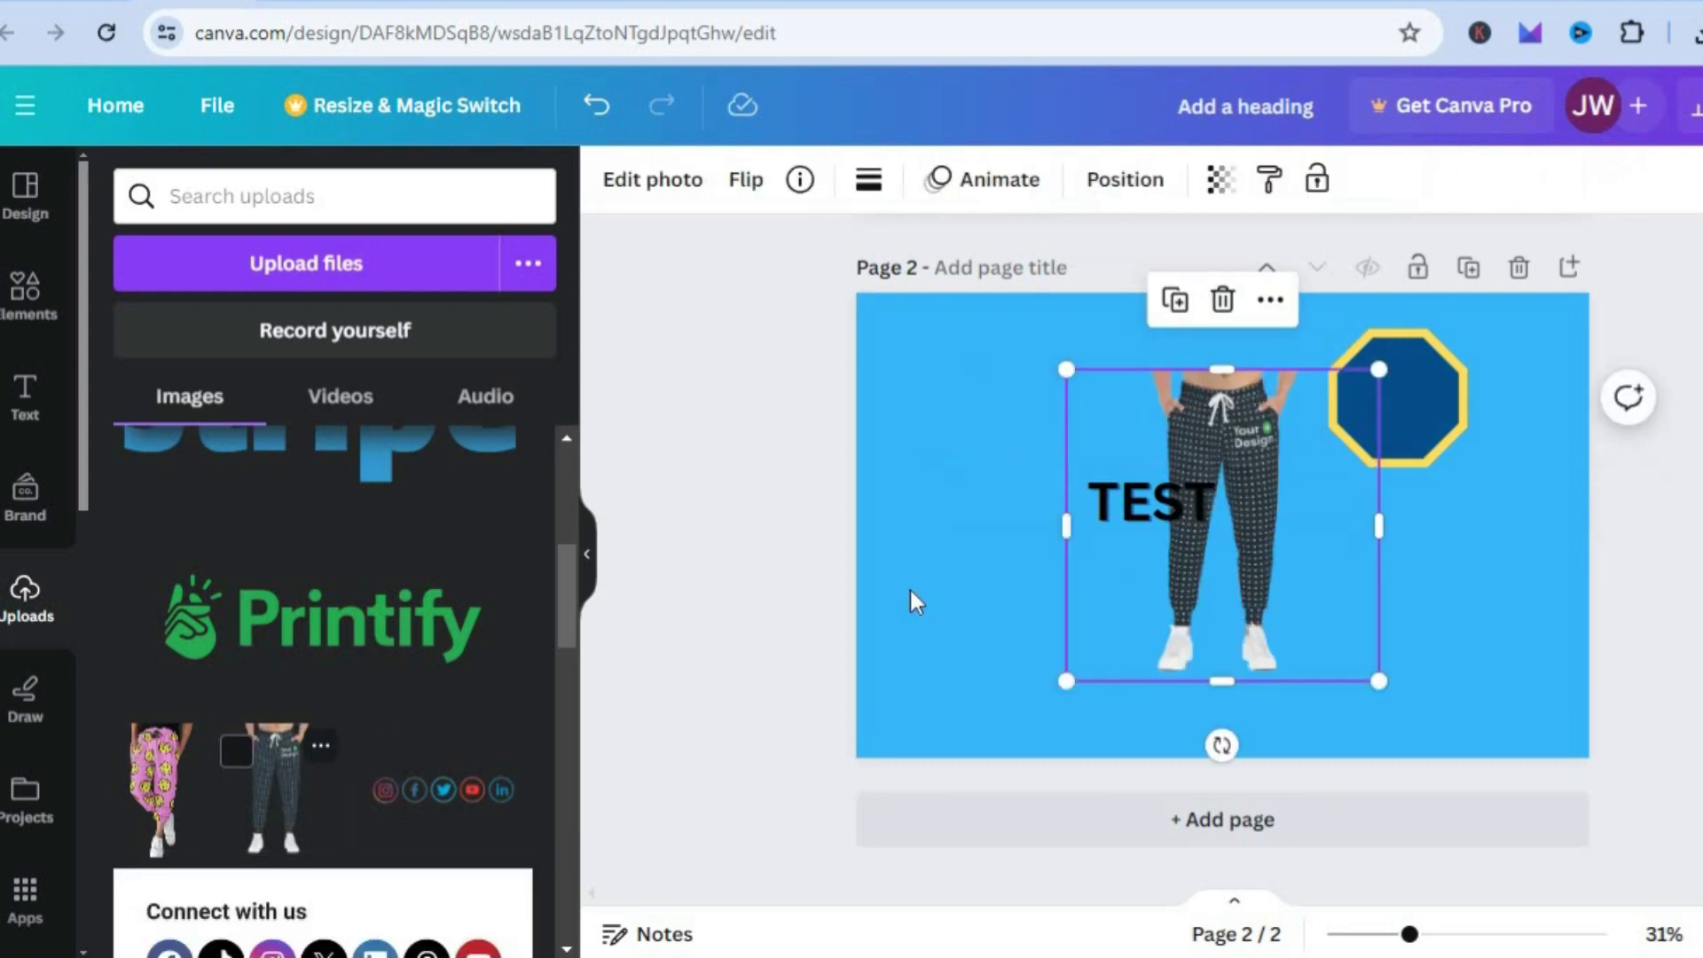
Step: Shrink the pants image and place it at the lower right below the octagon
left_click_drag(1327, 551, 1416, 649)
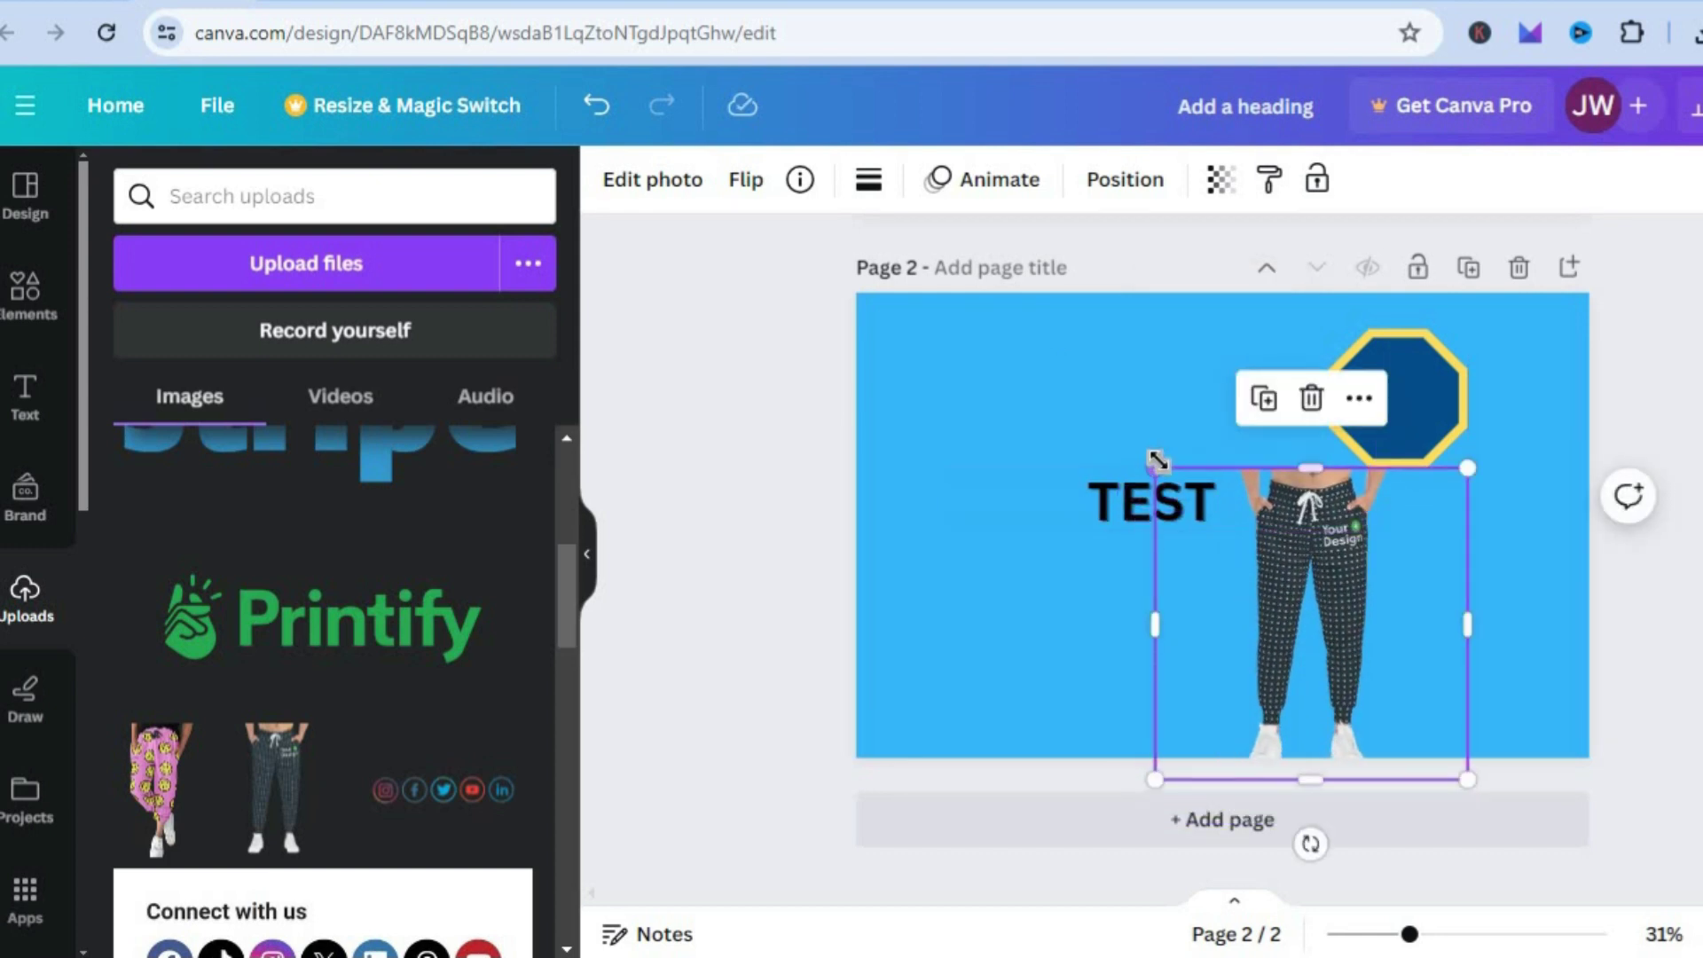
left_click_drag(1155, 467, 1200, 512)
left_click_drag(1352, 606, 1368, 604)
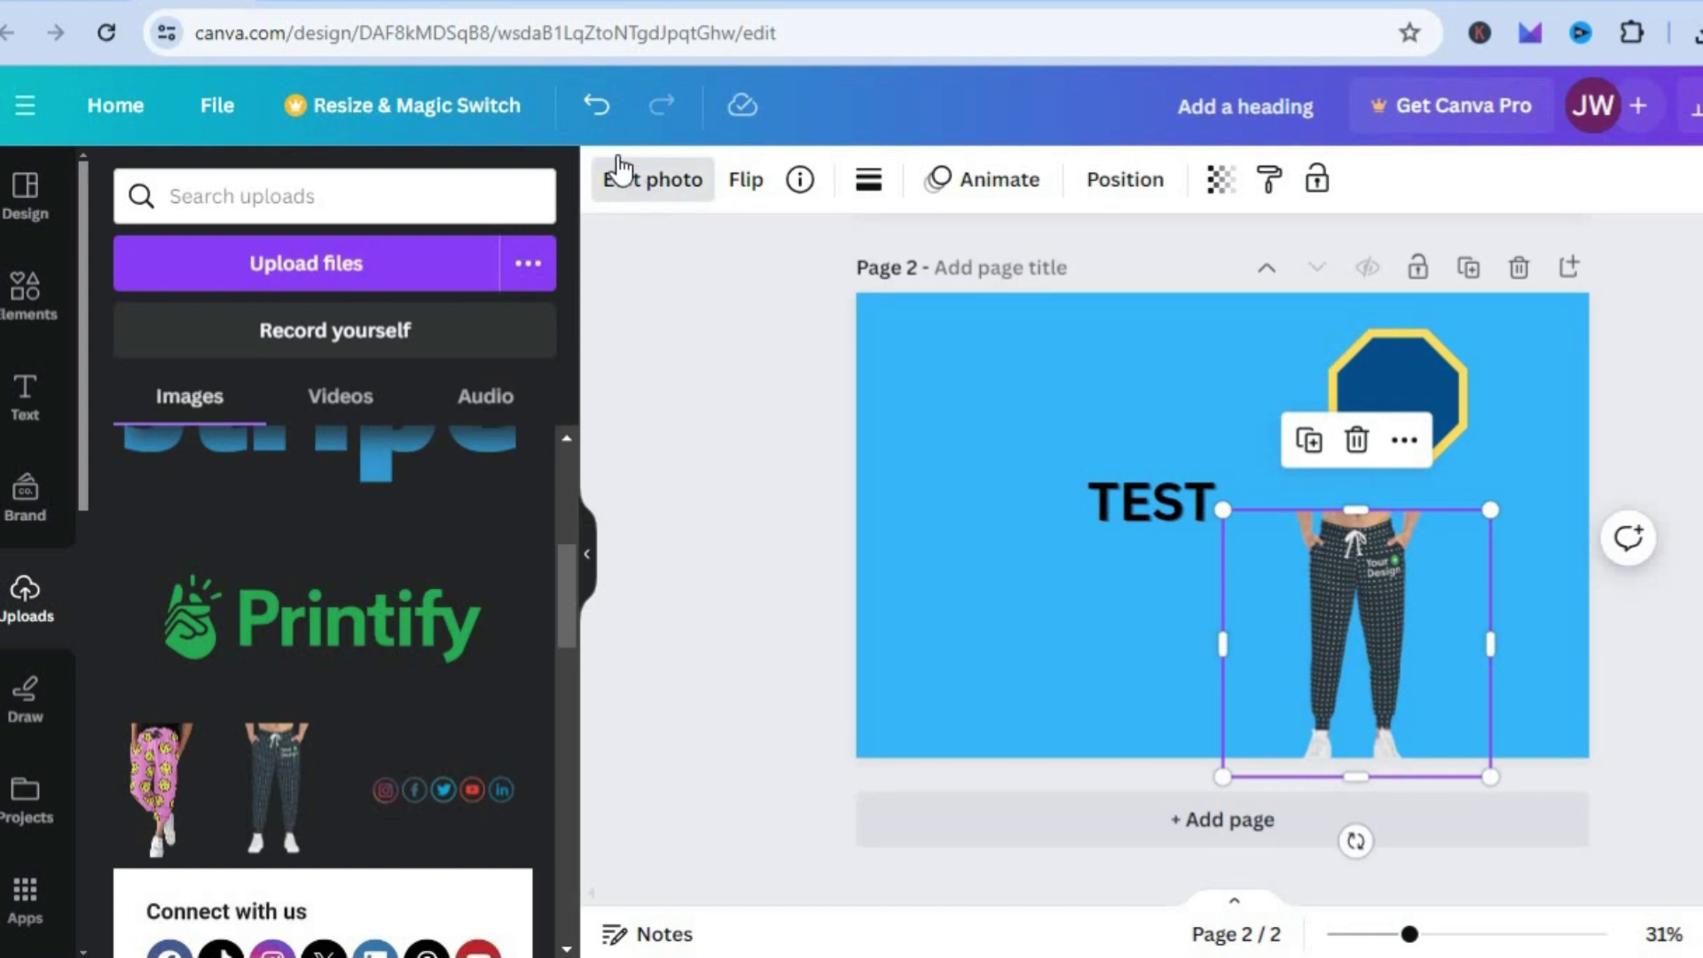
Step: Apply a Drop shadow to the pants image
left_click(667, 197)
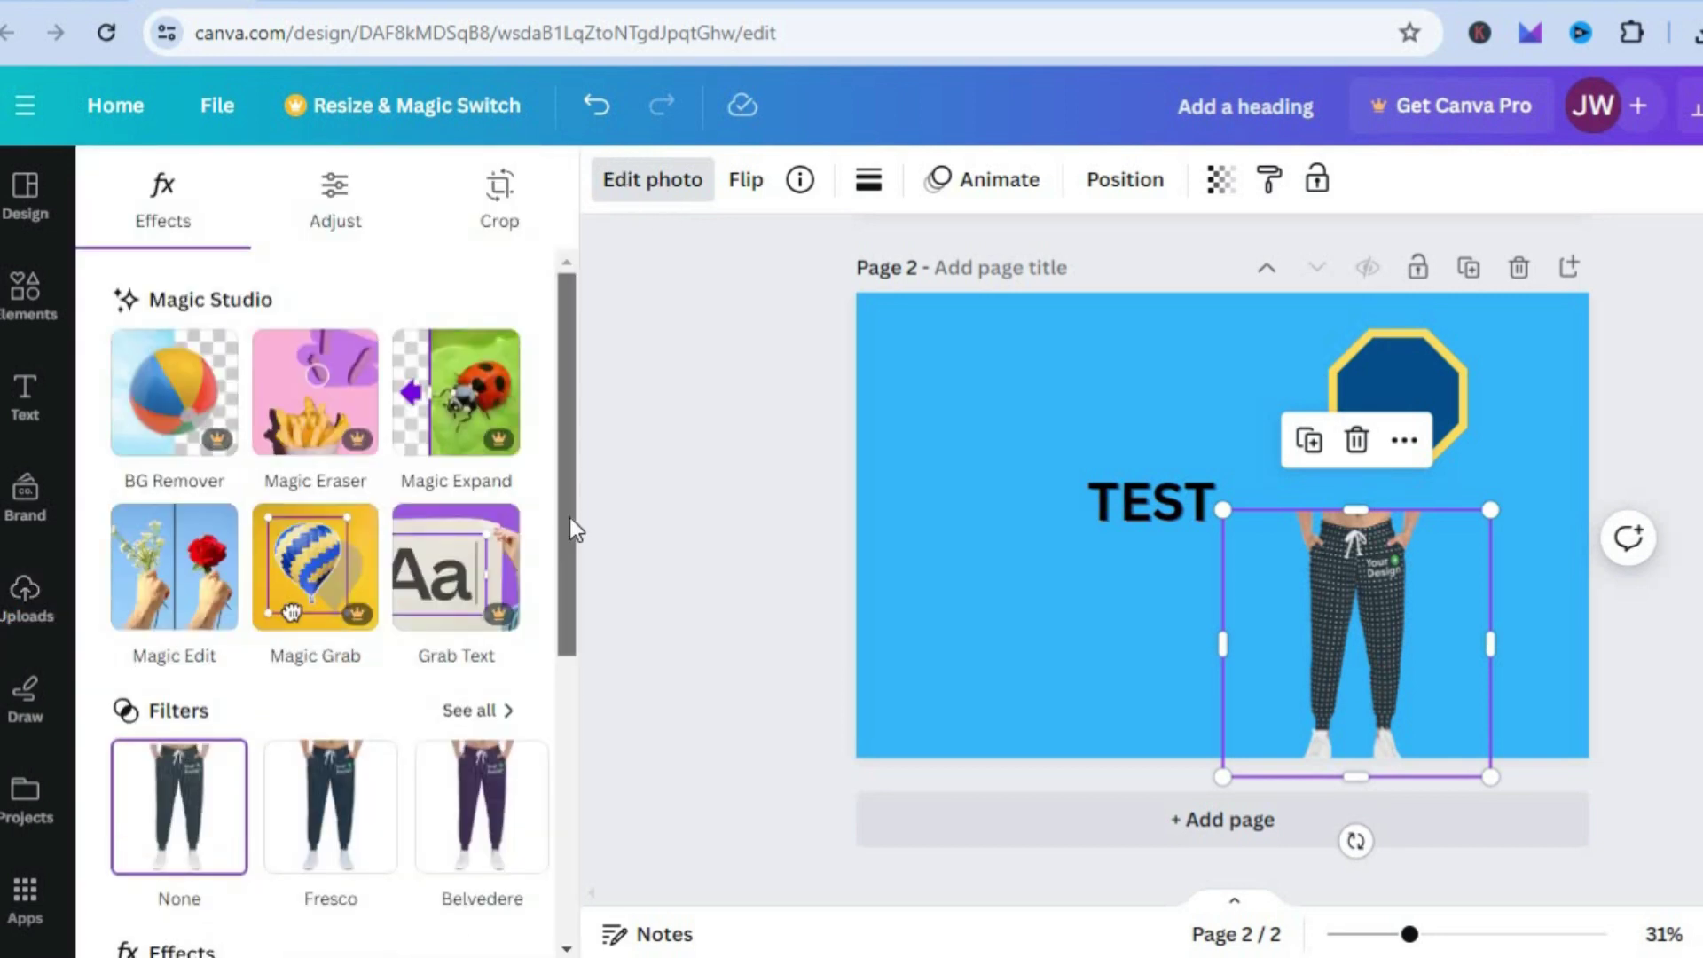
scroll(572, 529, "down", 5)
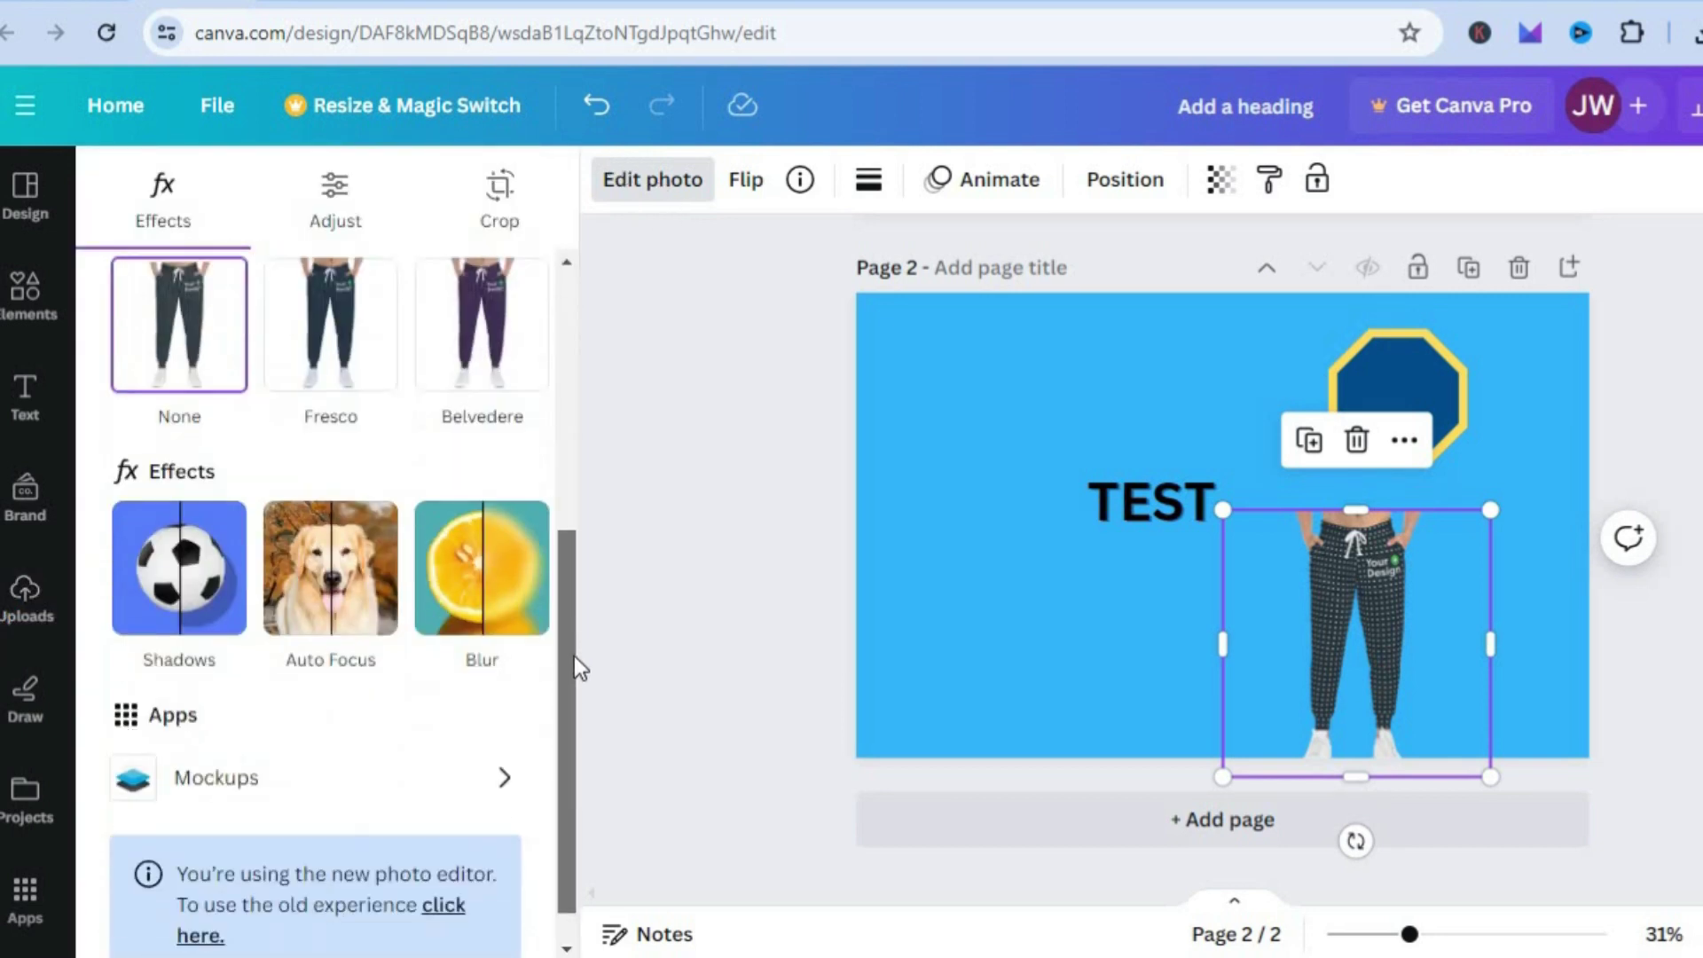
left_click(211, 594)
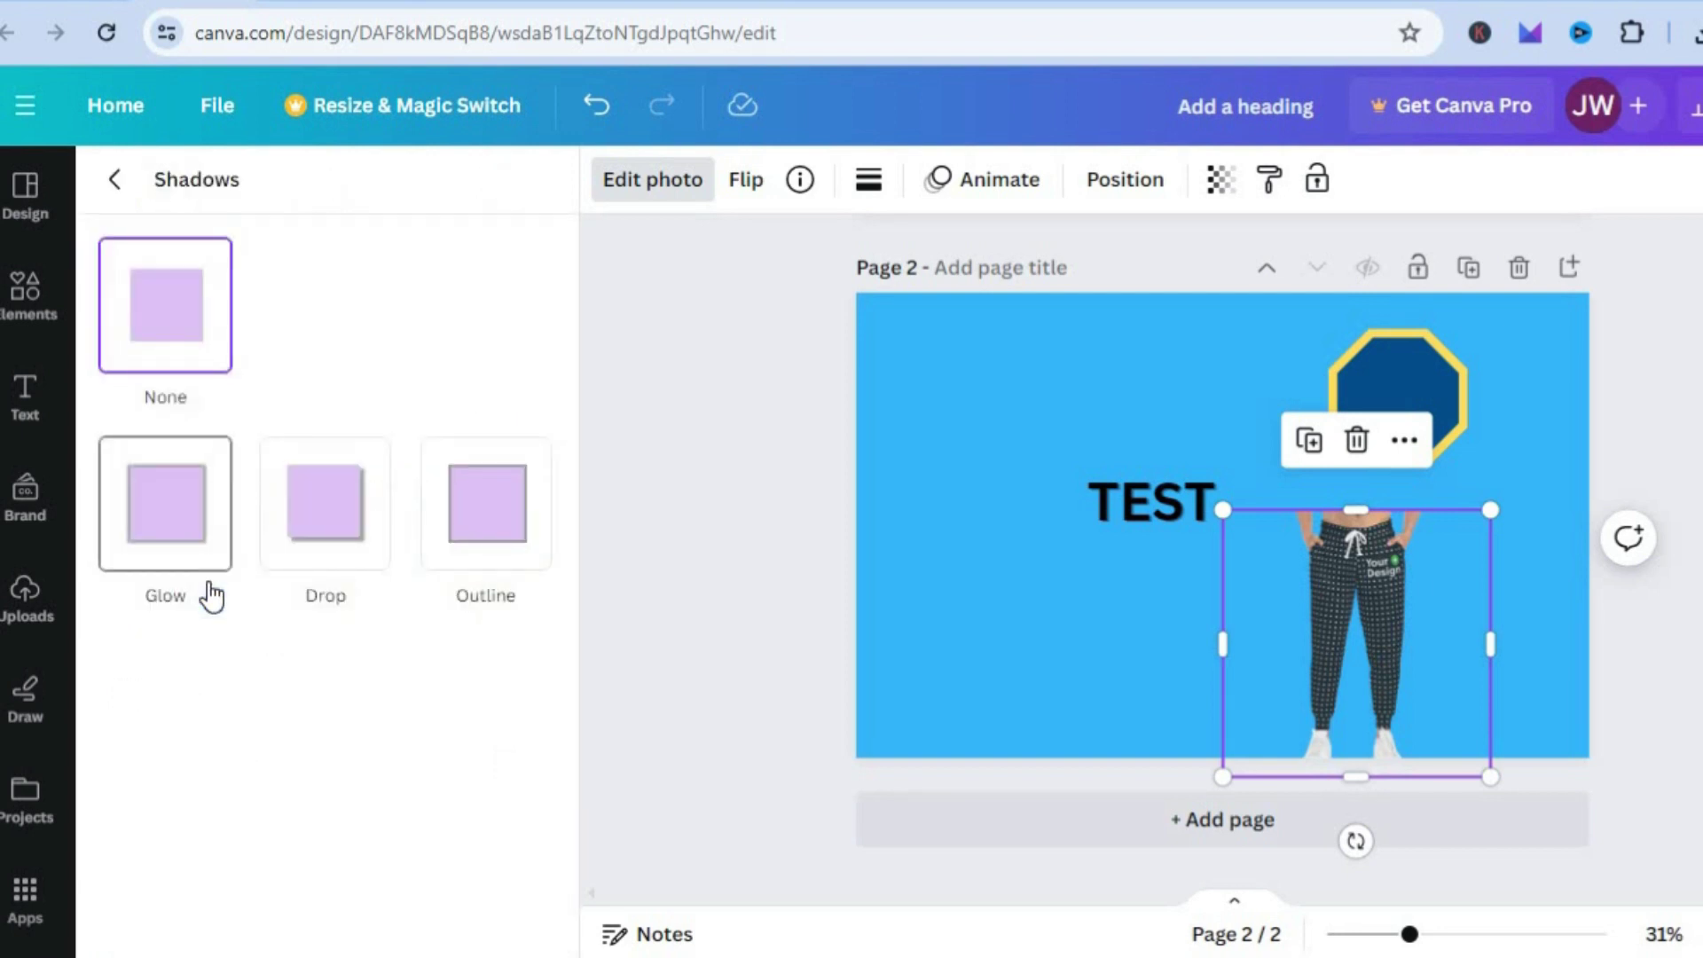
left_click(167, 533)
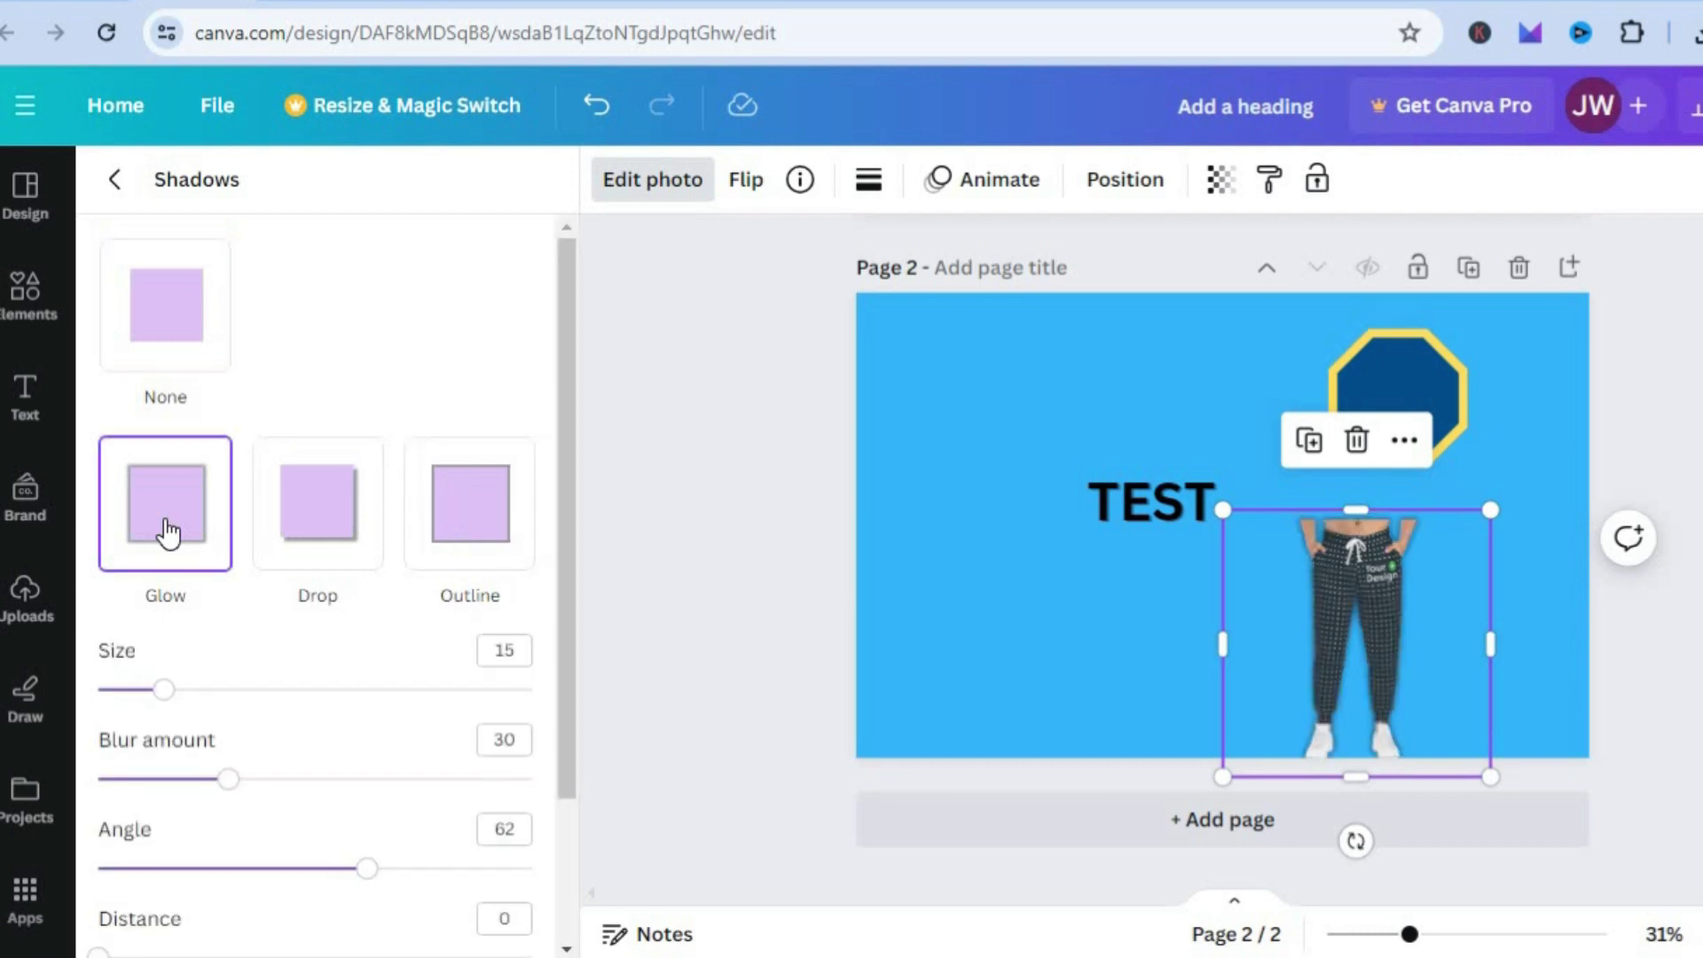
left_click(310, 532)
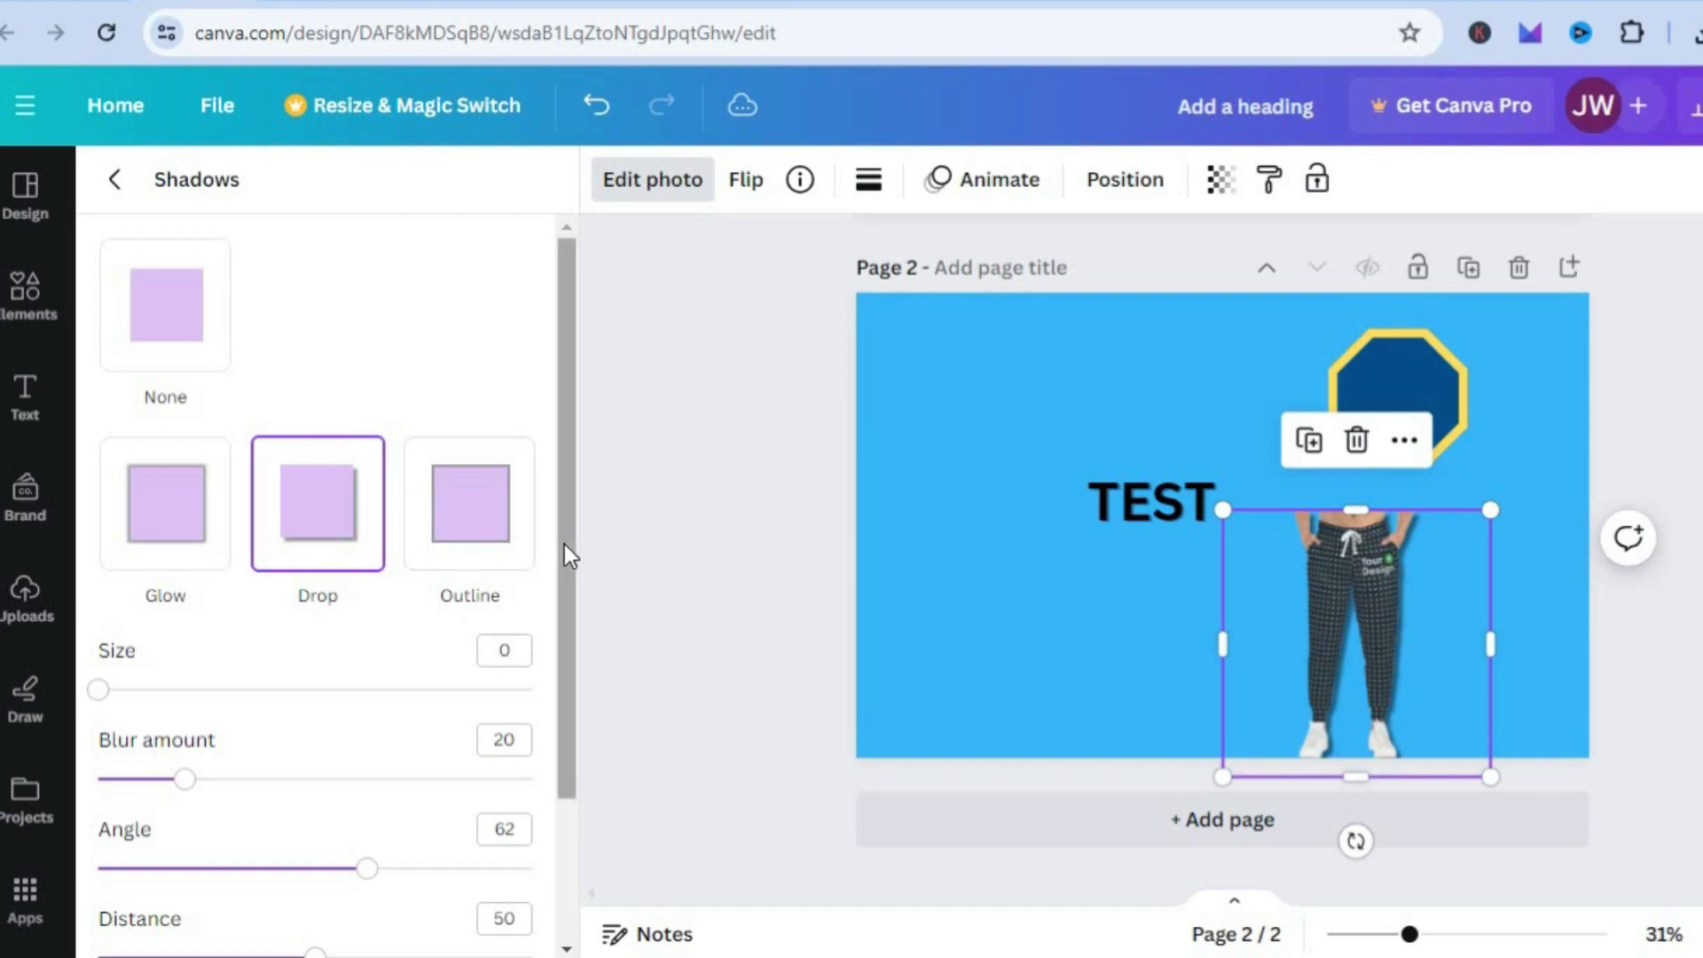
Step: Make the shadow red #F60A0A with intensity 64 and switch to the Outline preset
left_click_drag(564, 545, 558, 791)
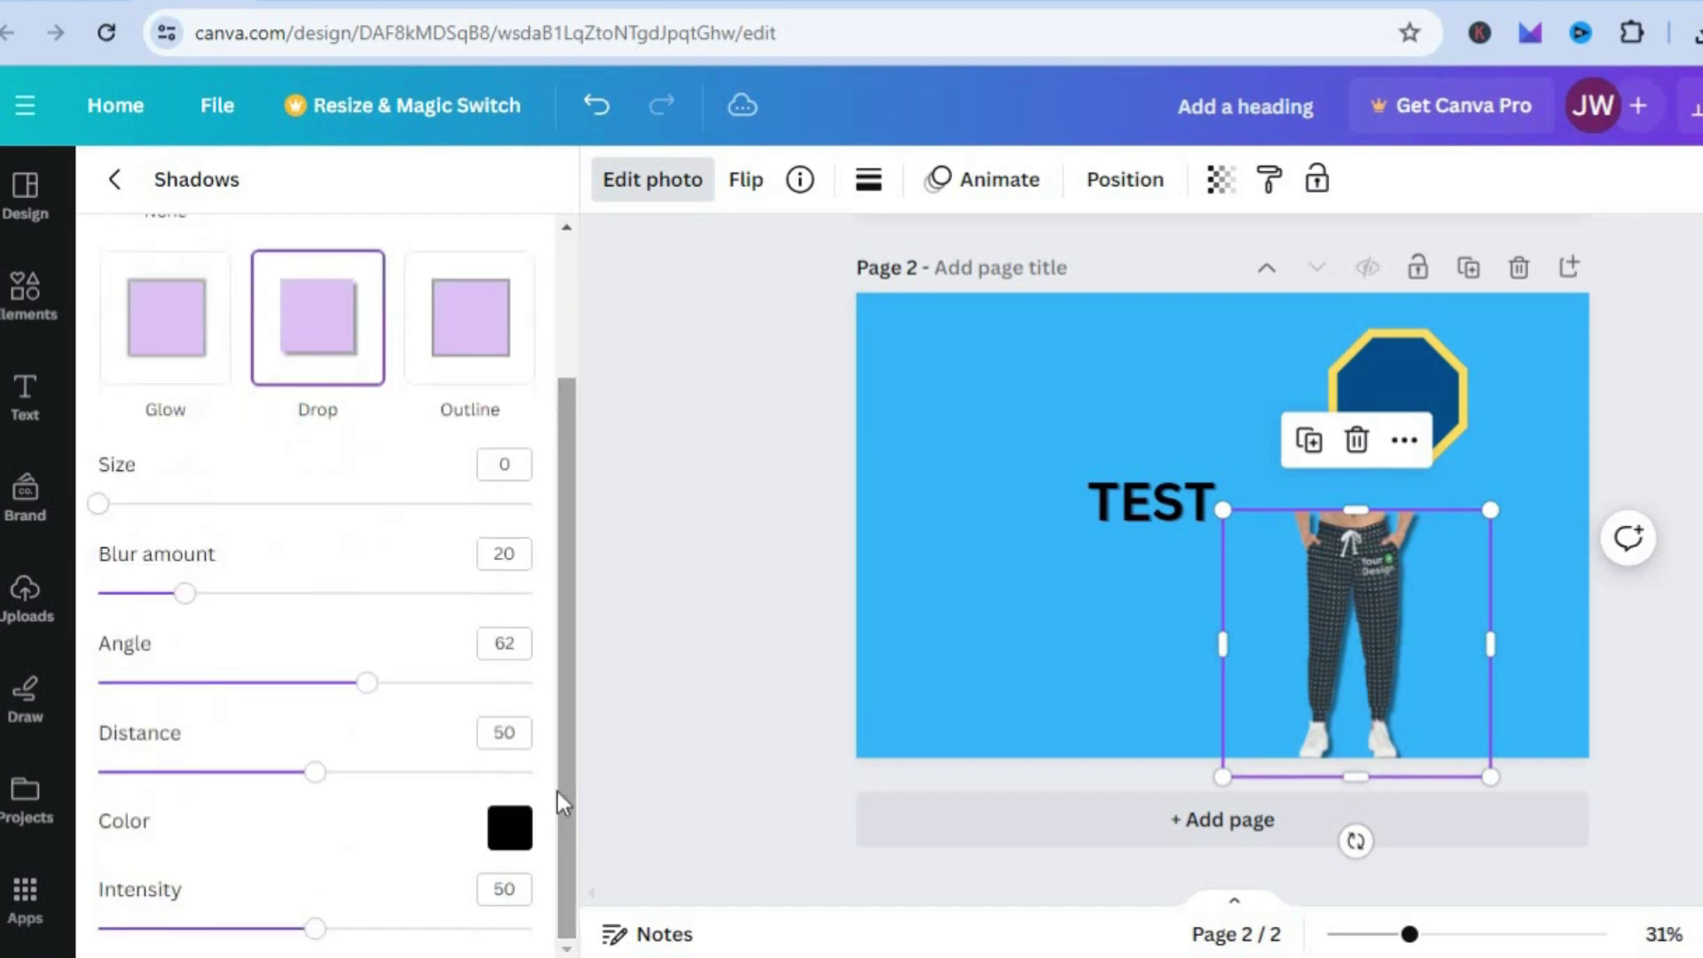
left_click(507, 834)
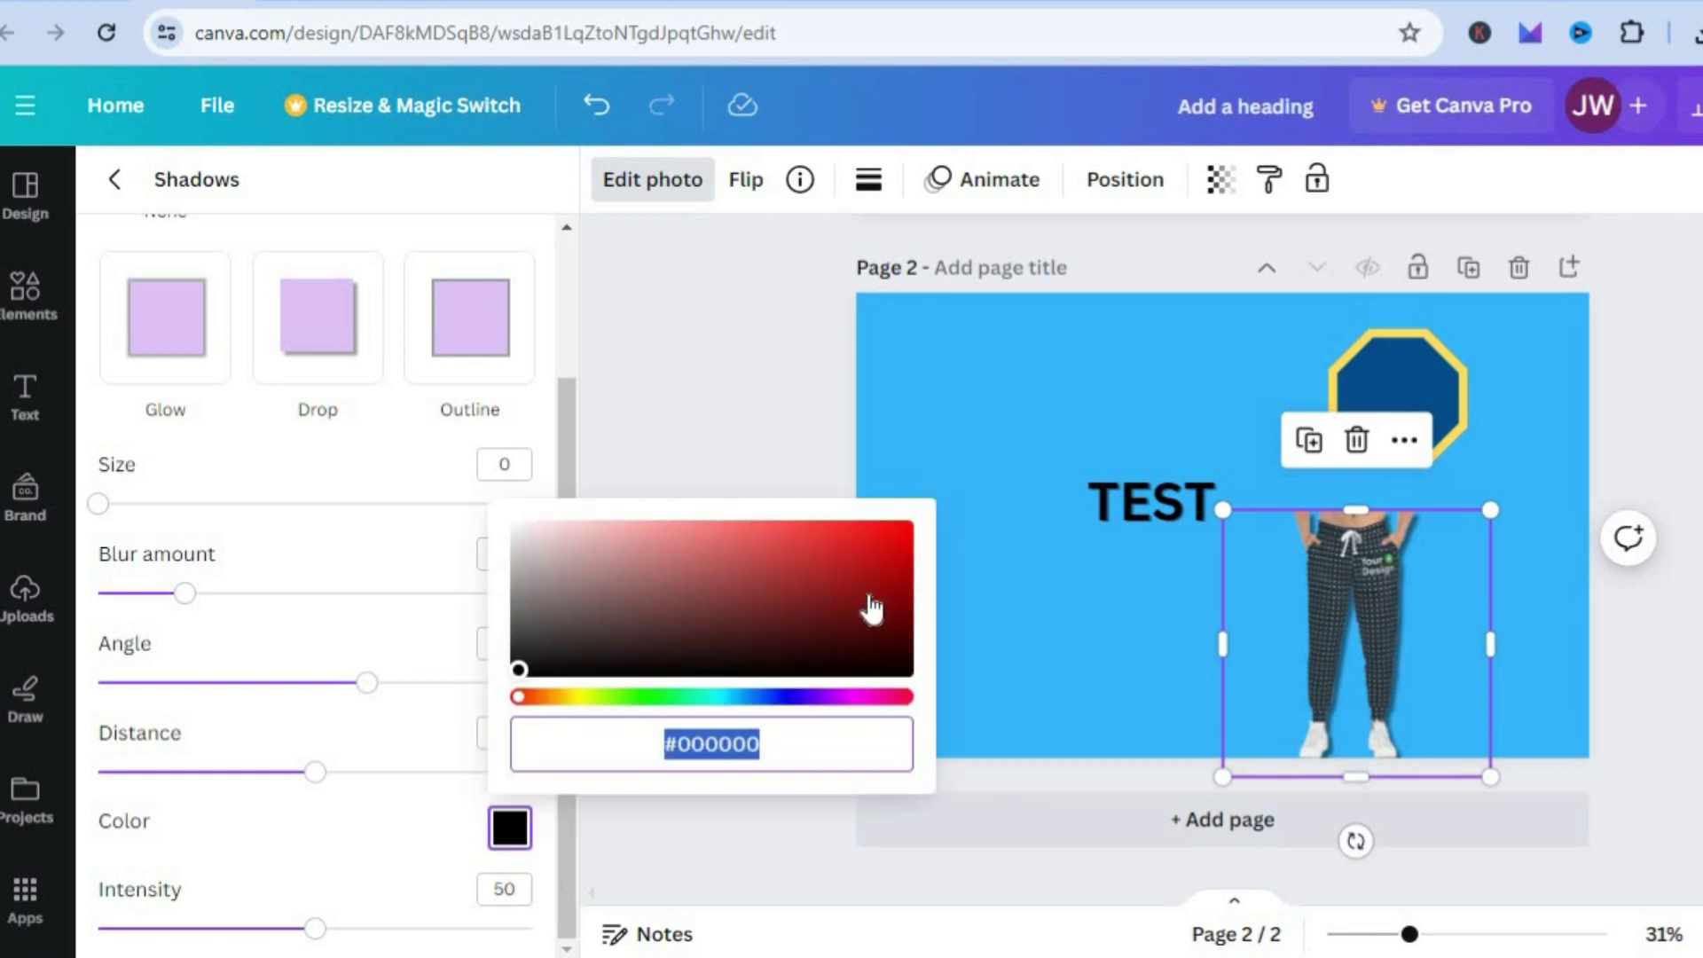
left_click(896, 530)
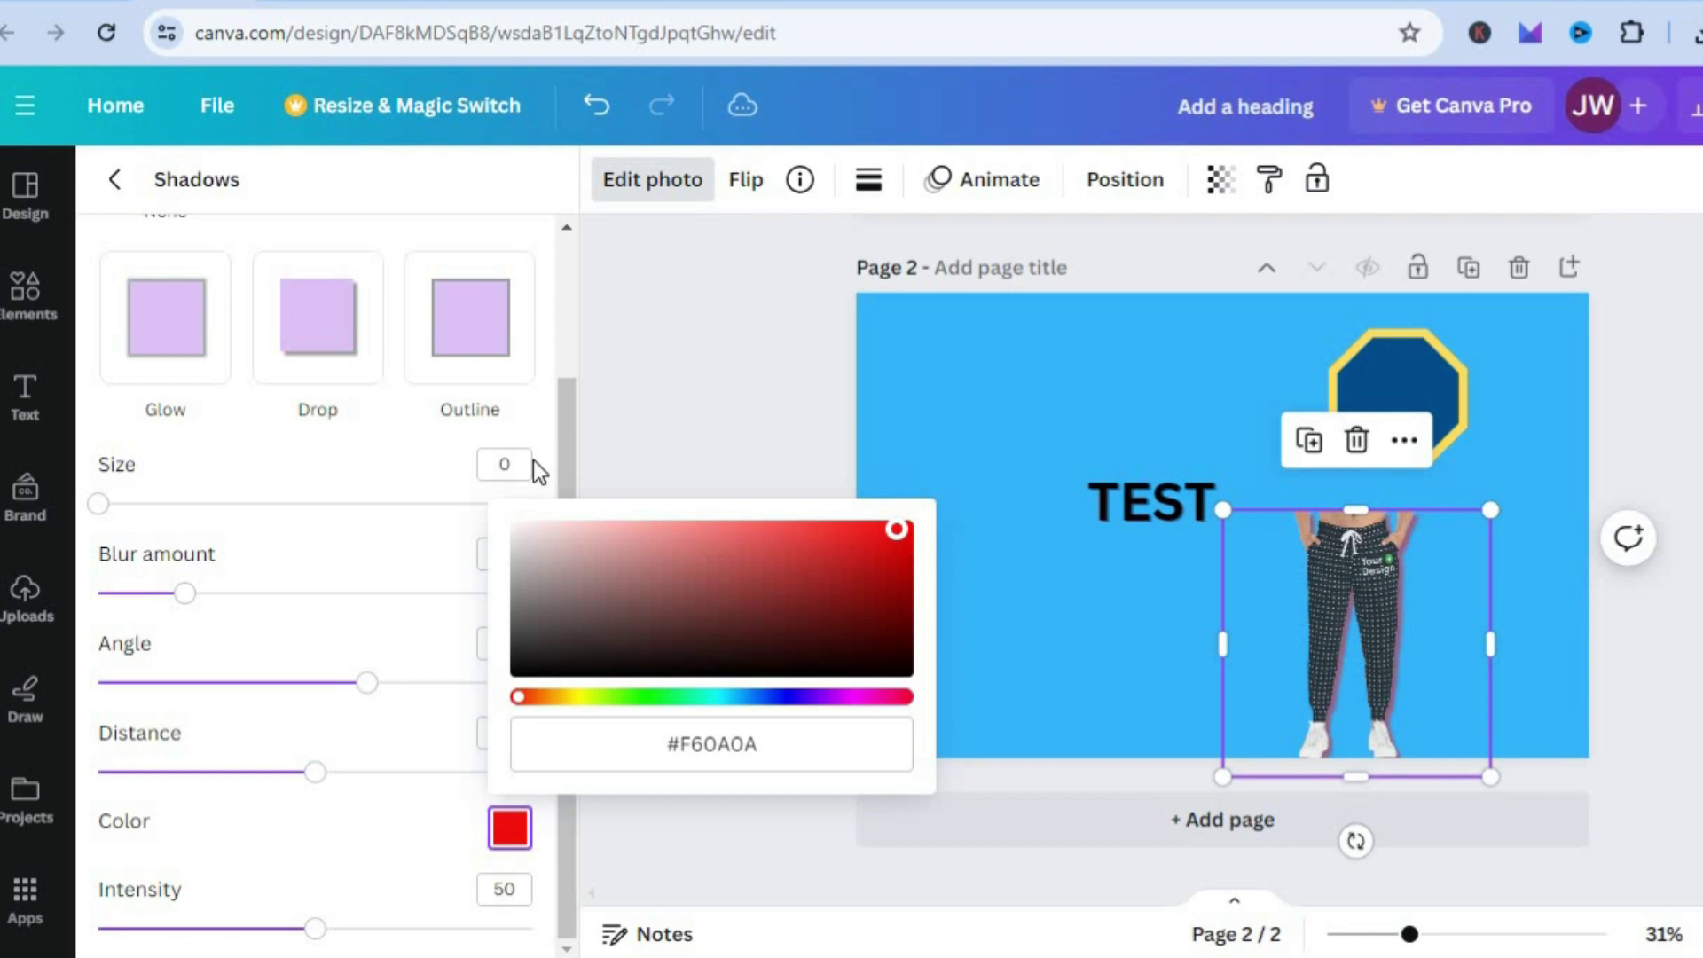
left_click(545, 402)
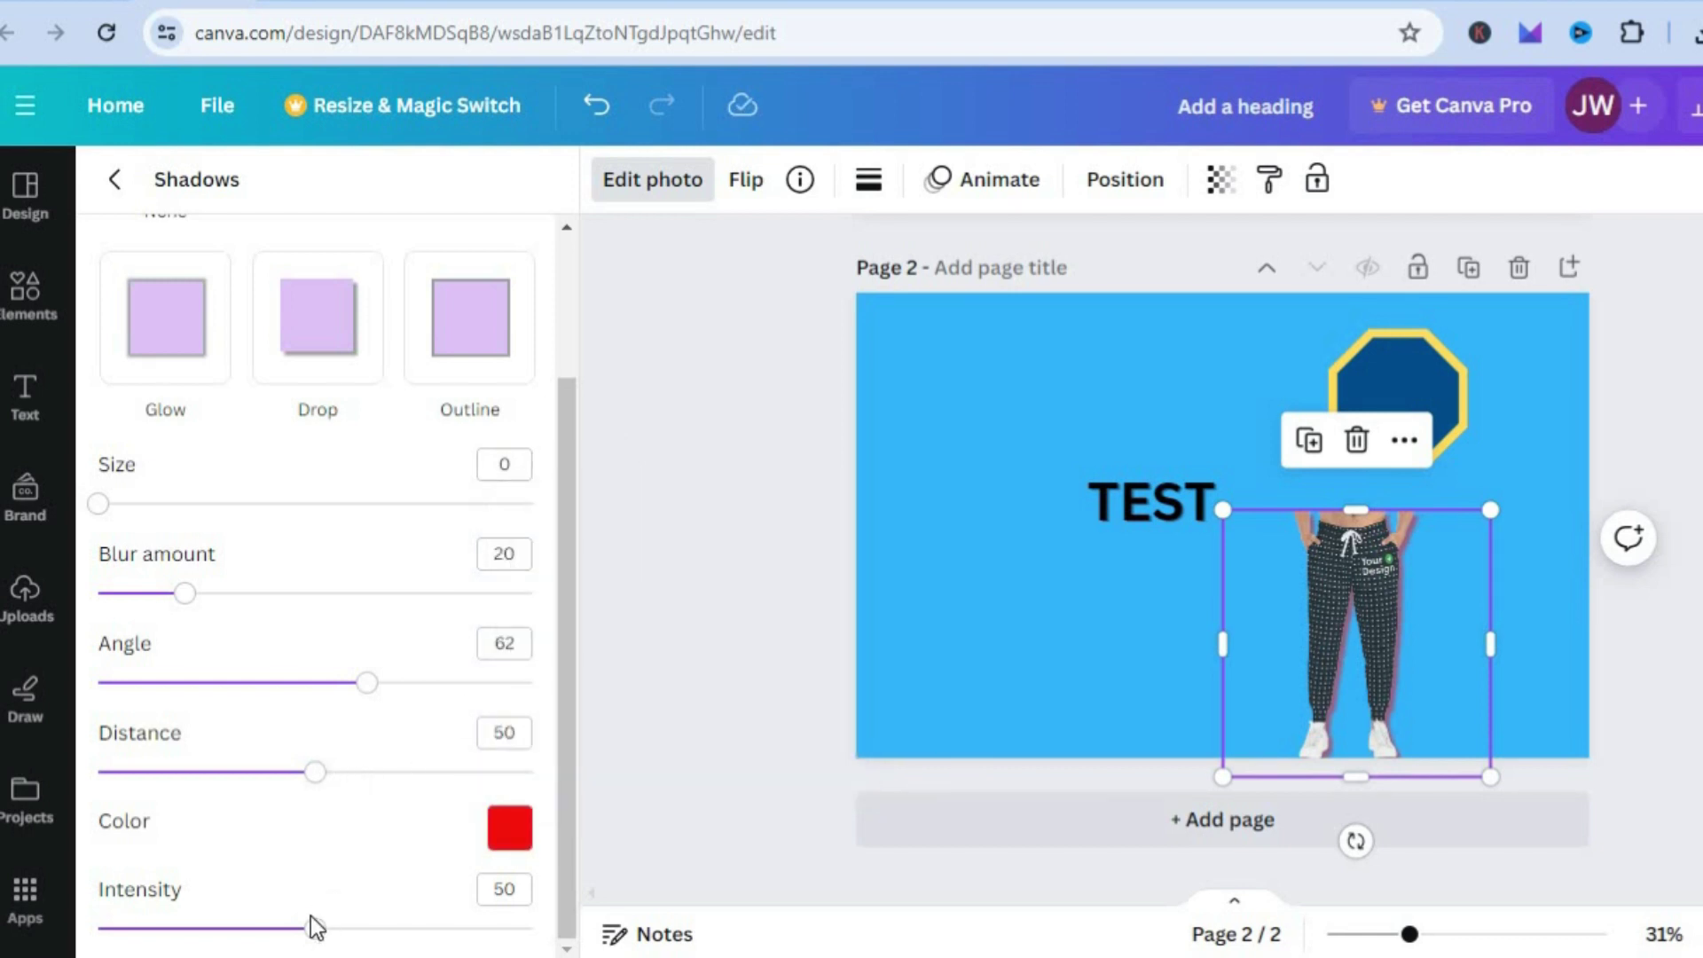
left_click_drag(320, 931, 376, 932)
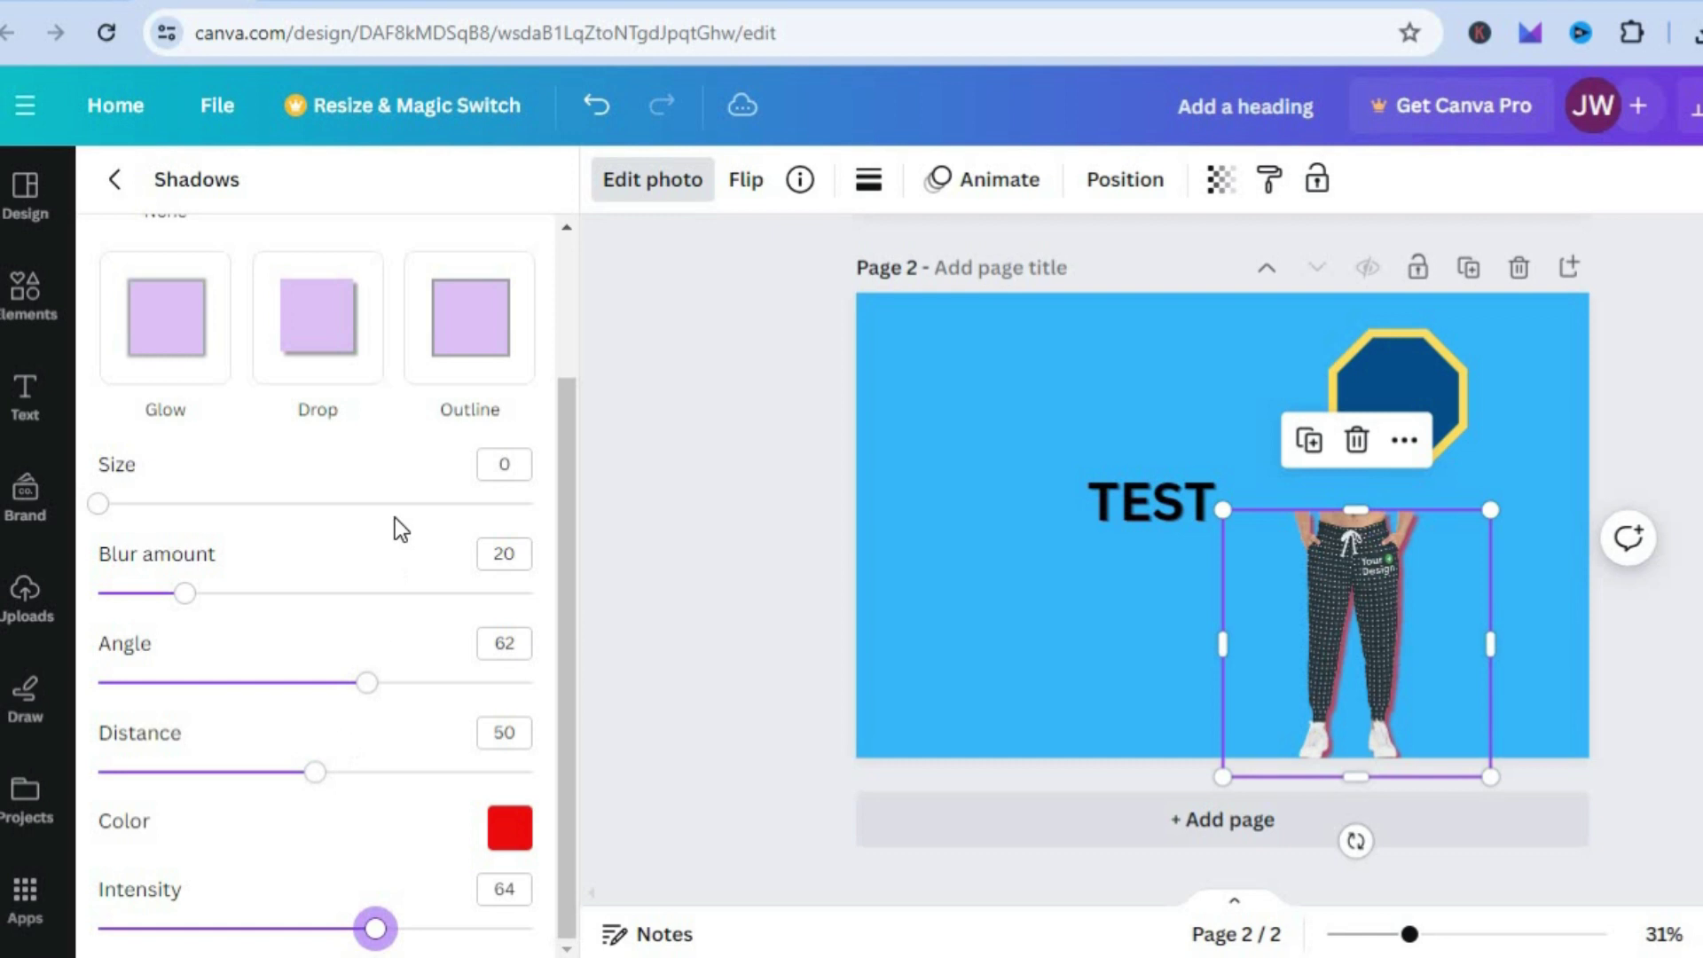
left_click(470, 319)
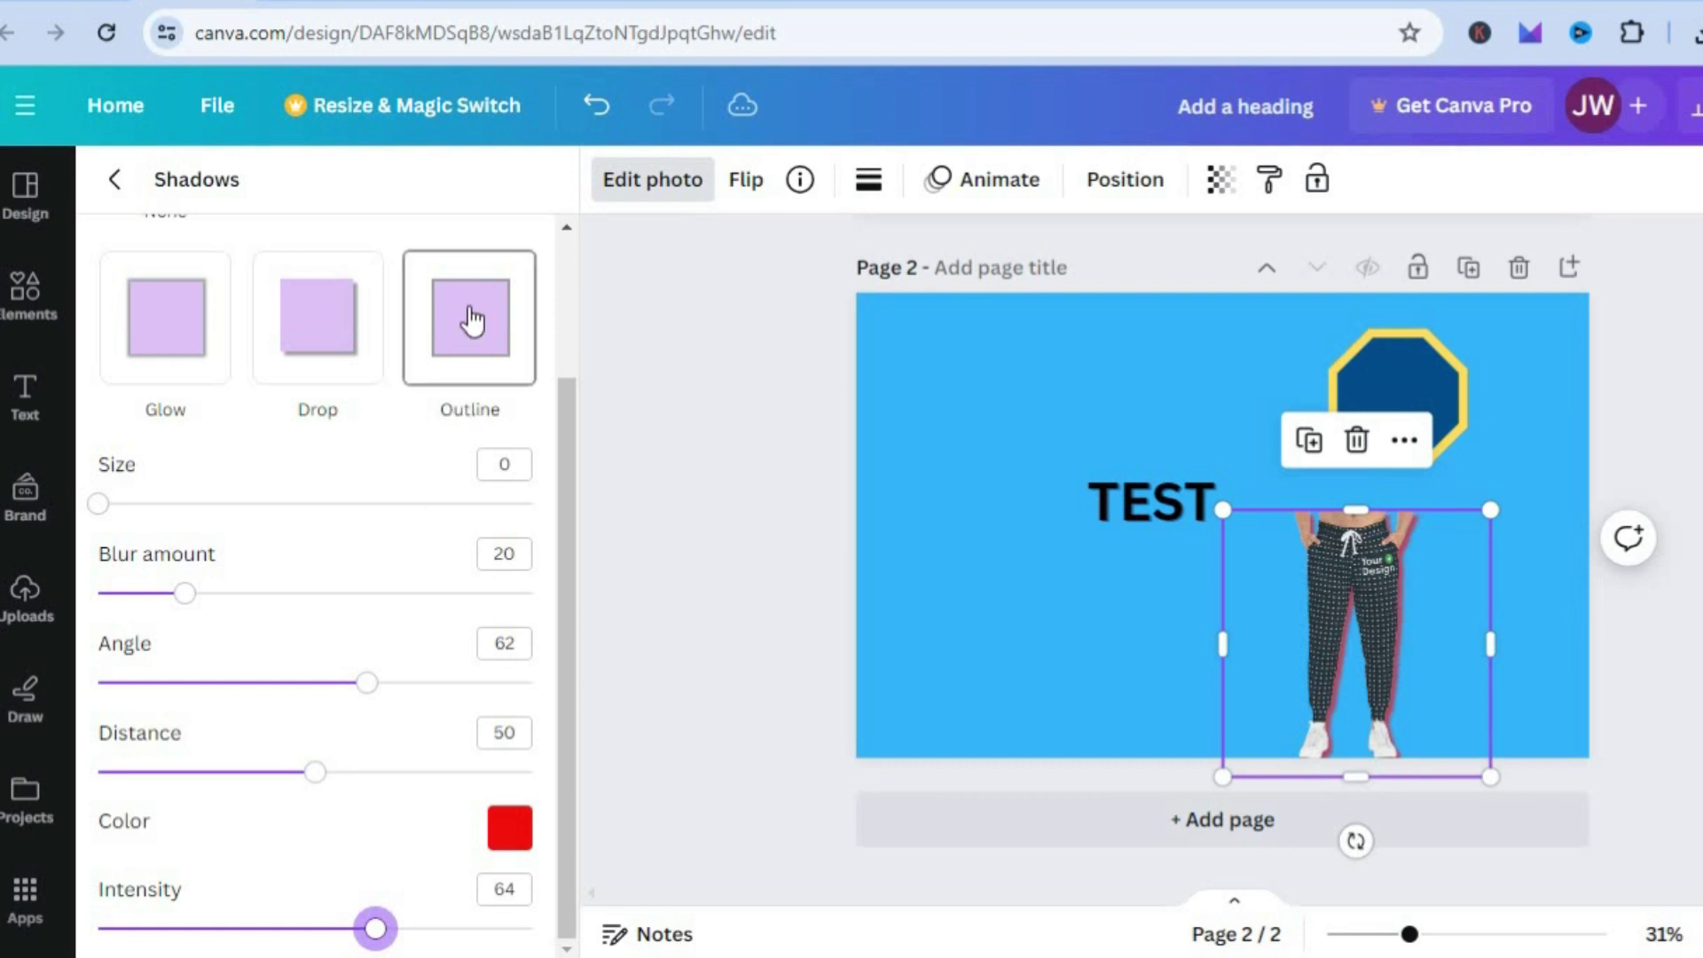